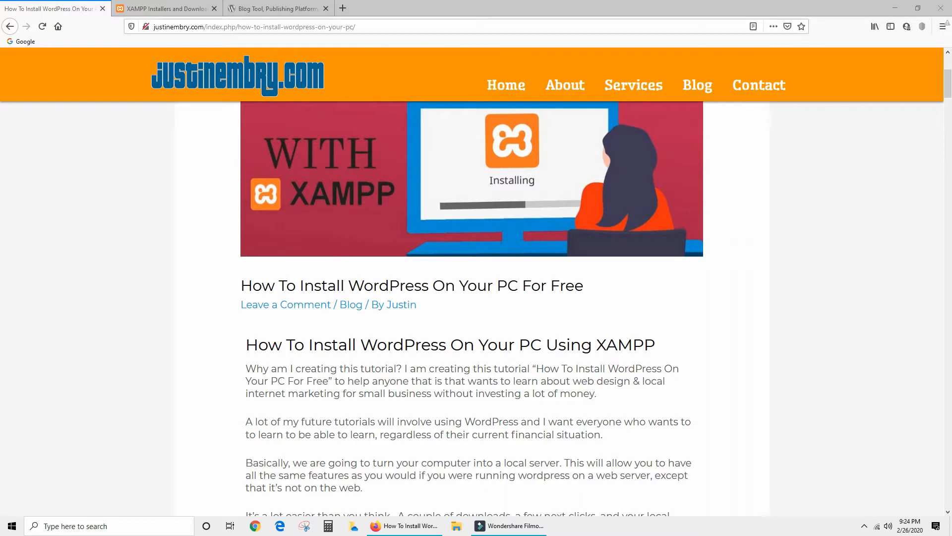
Scroll through the WordPress-on-XAMPP tutorial, then switch to the XAMPP downloads tab.
{"action": "scroll", "coordinate": [471, 307], "scroll_direction": "down", "scroll_amount": 1}
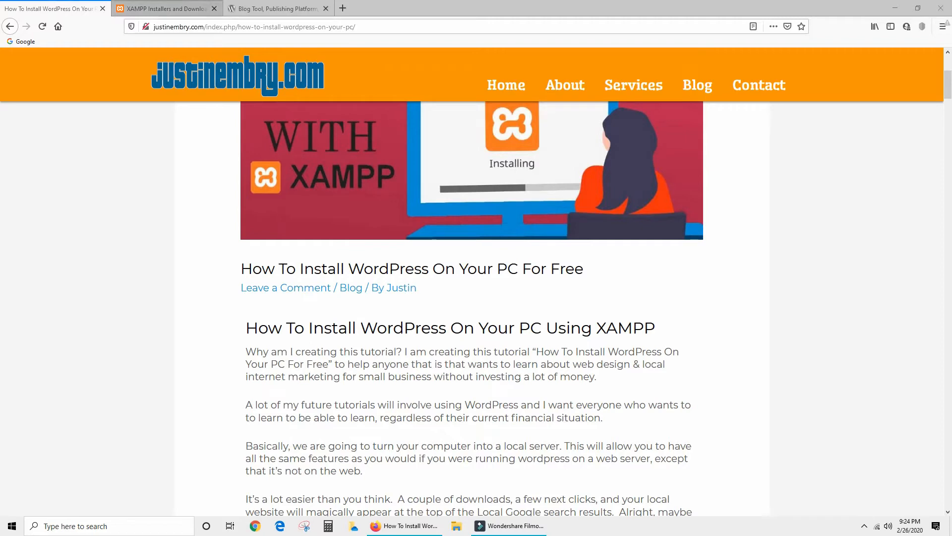
{"action": "left_click", "coordinate": [164, 8]}
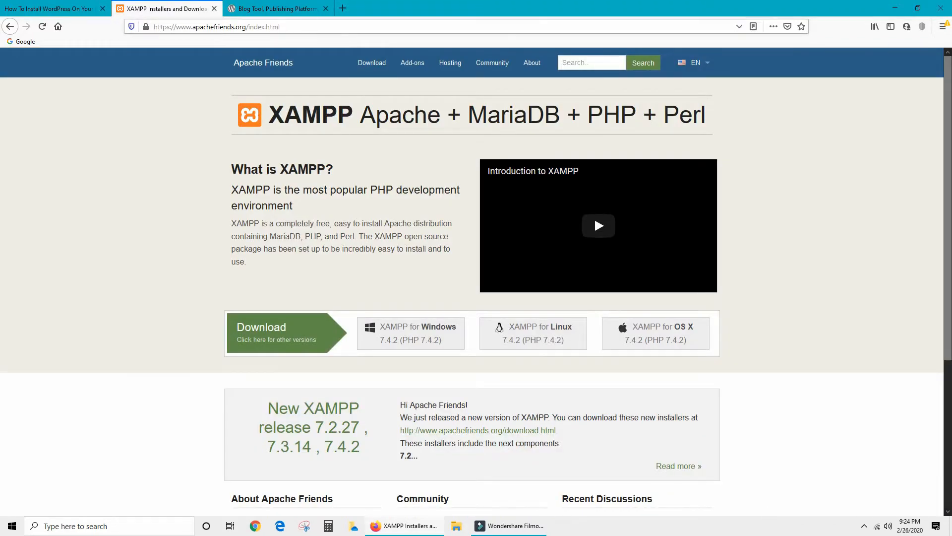
Download the WordPress 5.3.2 zip, then close the WordPress and XAMPP tabs.
{"action": "left_click_drag", "start_coordinate": [192, 27], "coordinate": [280, 27]}
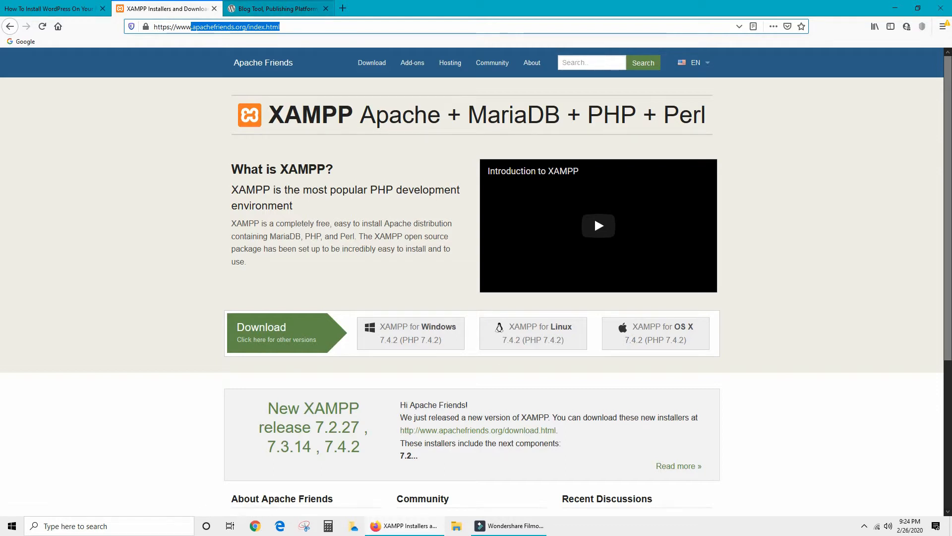
{"action": "key", "text": "ctrl+Tab"}
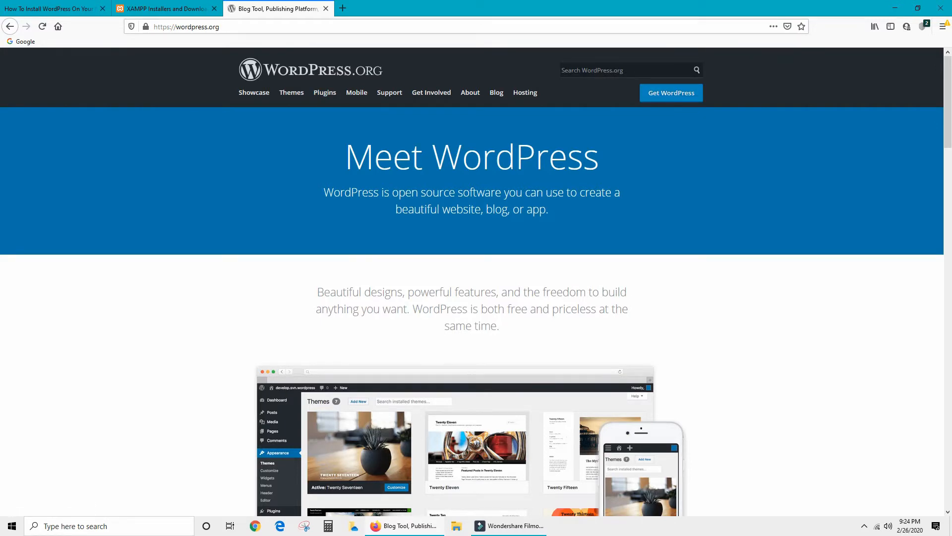
{"action": "left_click", "coordinate": [671, 93]}
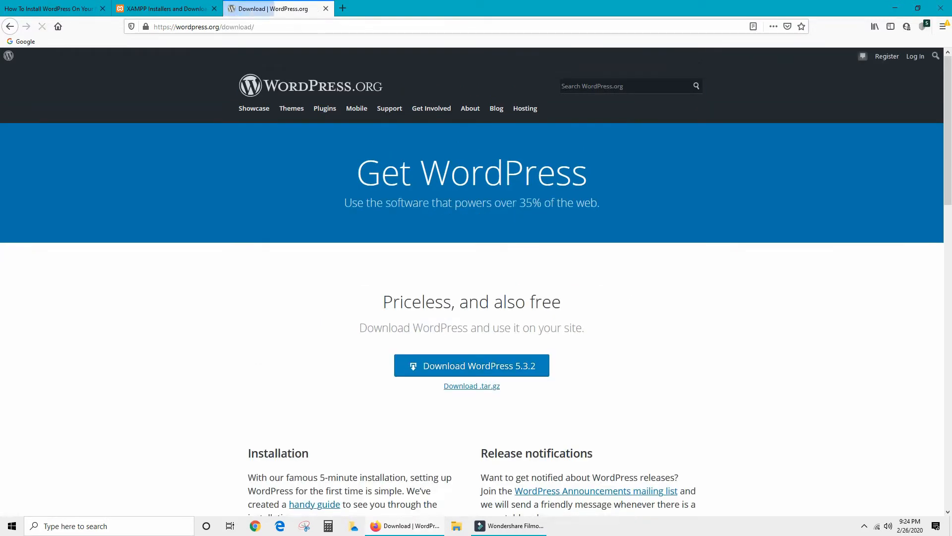
{"action": "left_click", "coordinate": [471, 365]}
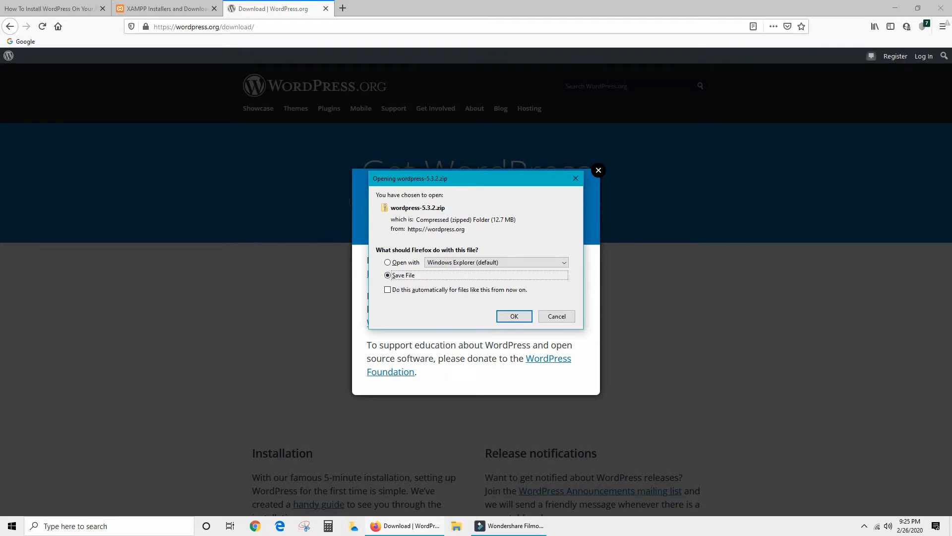
{"action": "left_click", "coordinate": [557, 317]}
{"action": "left_click", "coordinate": [599, 170]}
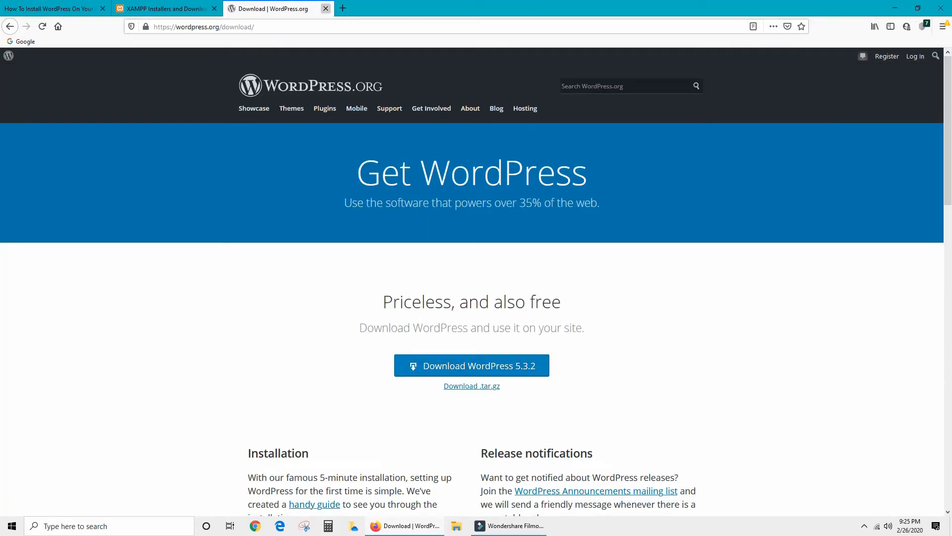
{"action": "left_click", "coordinate": [326, 9]}
{"action": "left_click", "coordinate": [214, 8]}
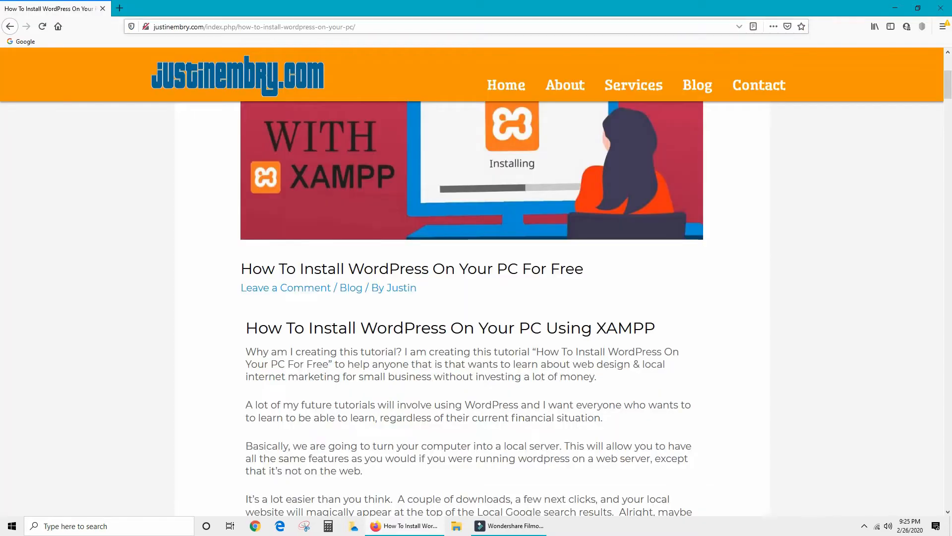
Launch the XAMPP installer from the desktop and dismiss its UAC warning.
{"action": "left_click", "coordinate": [896, 8]}
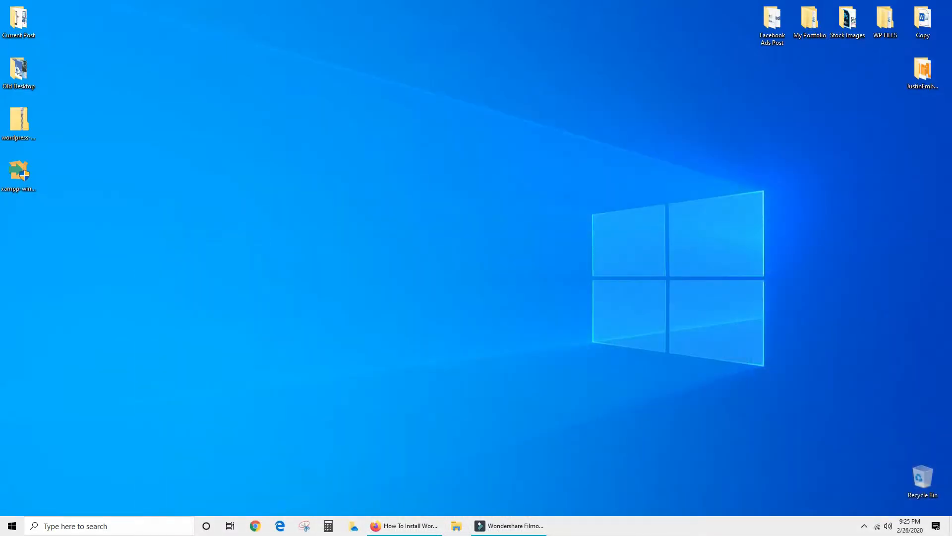
{"action": "left_click", "coordinate": [19, 172]}
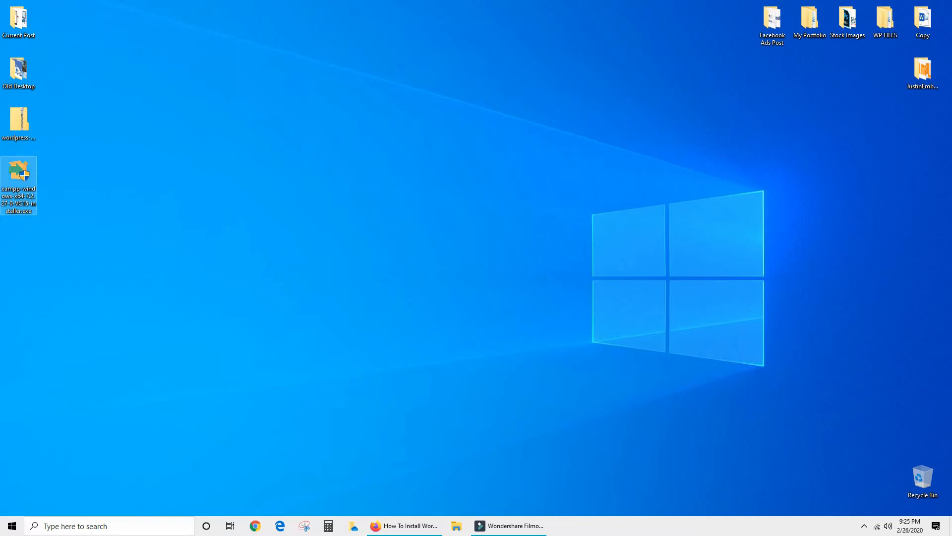
{"action": "double_click", "coordinate": [18, 171]}
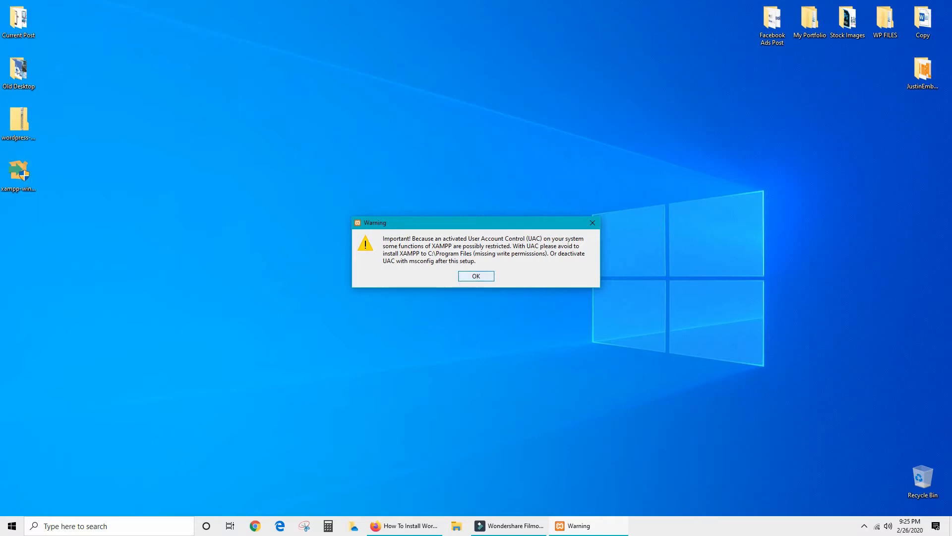
{"action": "key", "text": "Return"}
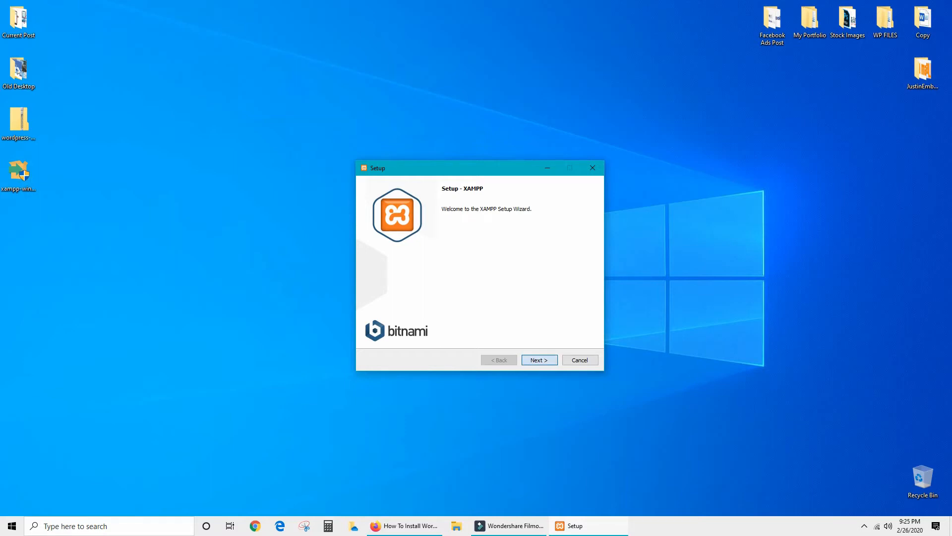
Accept the default components and C:\xampp install folder, and uncheck 'Learn more about Bitnami'.
{"action": "left_click", "coordinate": [540, 360]}
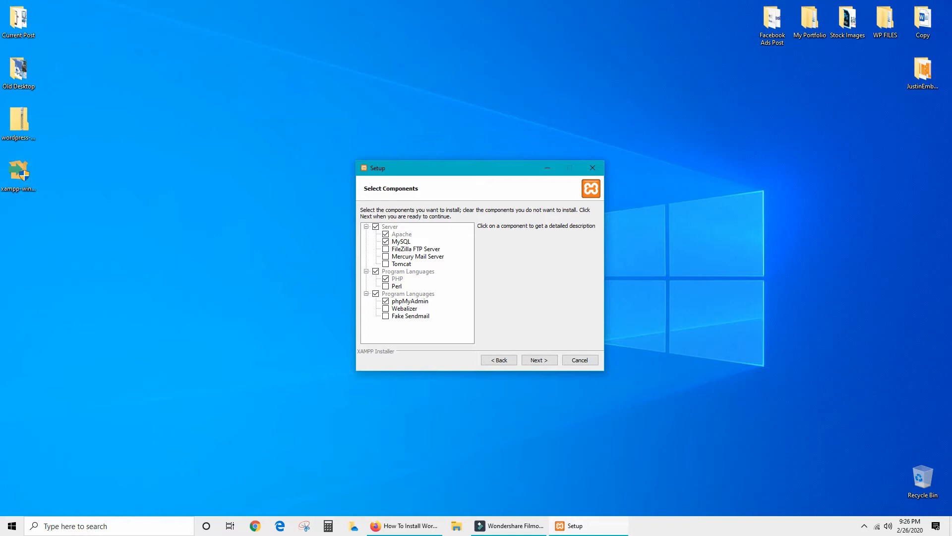
{"action": "left_click", "coordinate": [539, 359]}
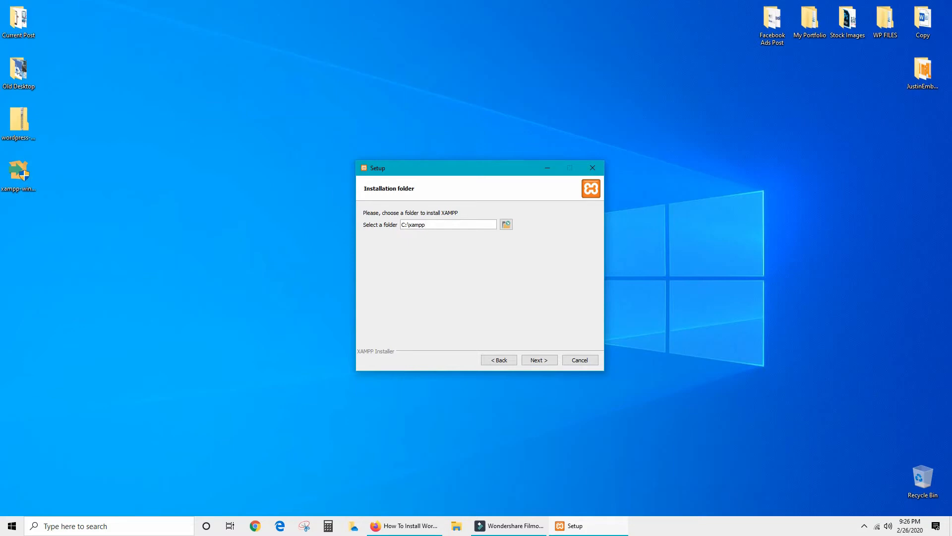
{"action": "key", "text": "ctrl+shift+Left"}
{"action": "left_click", "coordinate": [434, 225]}
{"action": "left_click", "coordinate": [539, 360]}
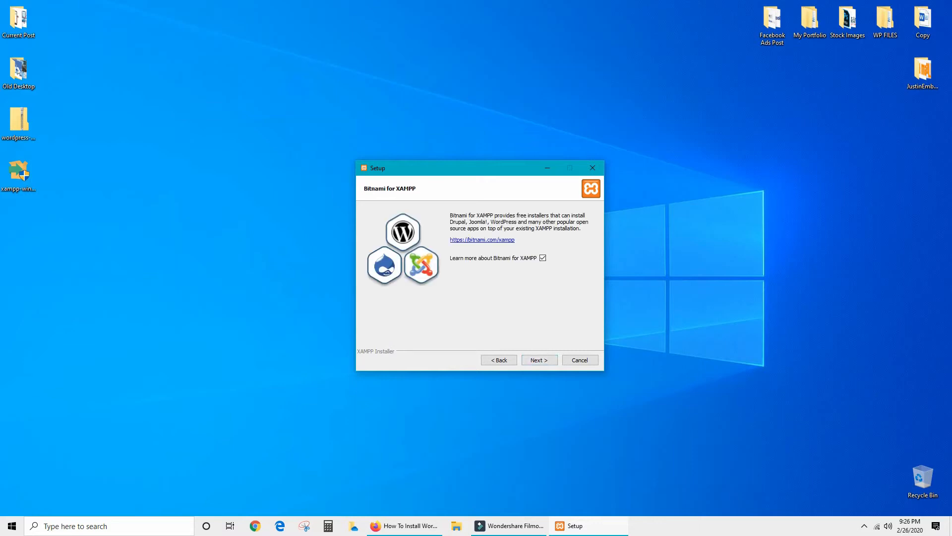
{"action": "left_click", "coordinate": [543, 257]}
Run the XAMPP installation and finish the wizard with the Control Panel launch checked.
{"action": "left_click", "coordinate": [540, 359]}
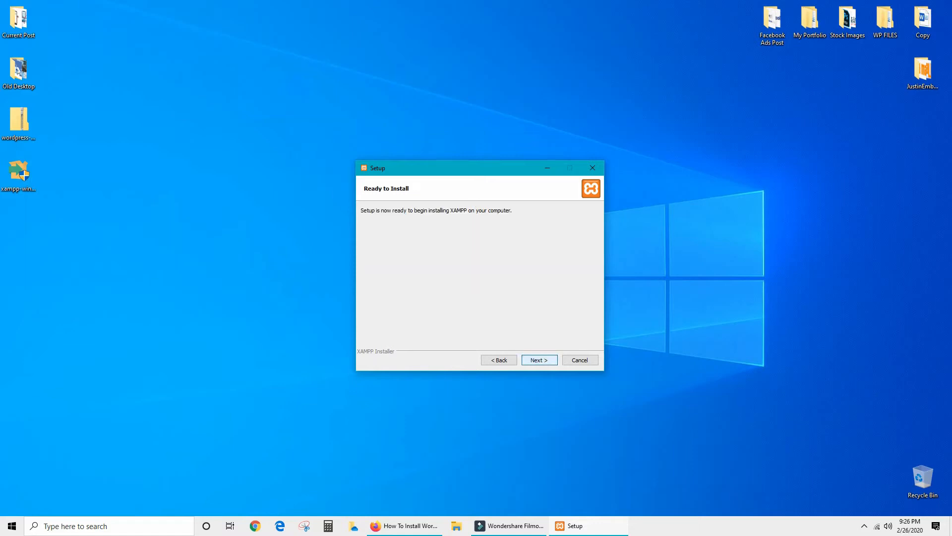
{"action": "left_click", "coordinate": [539, 359]}
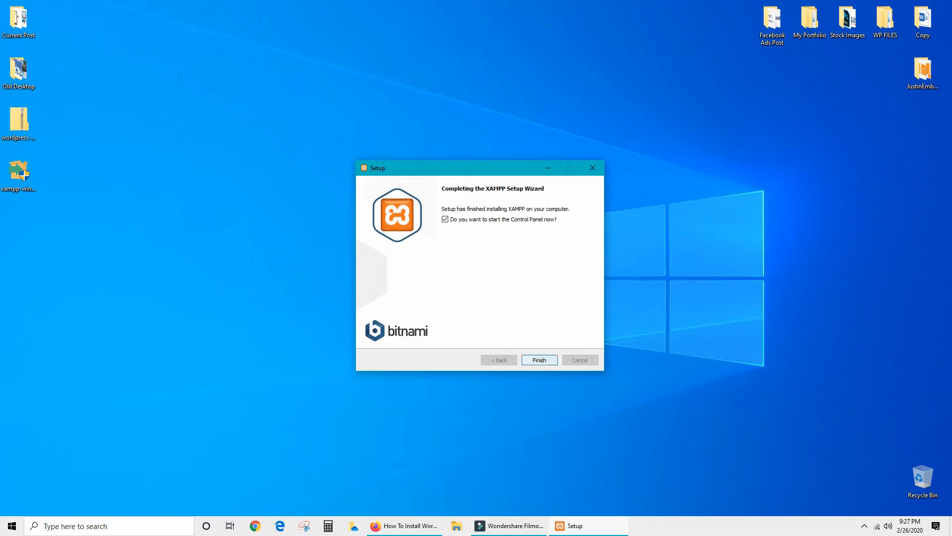
{"action": "left_click", "coordinate": [539, 359]}
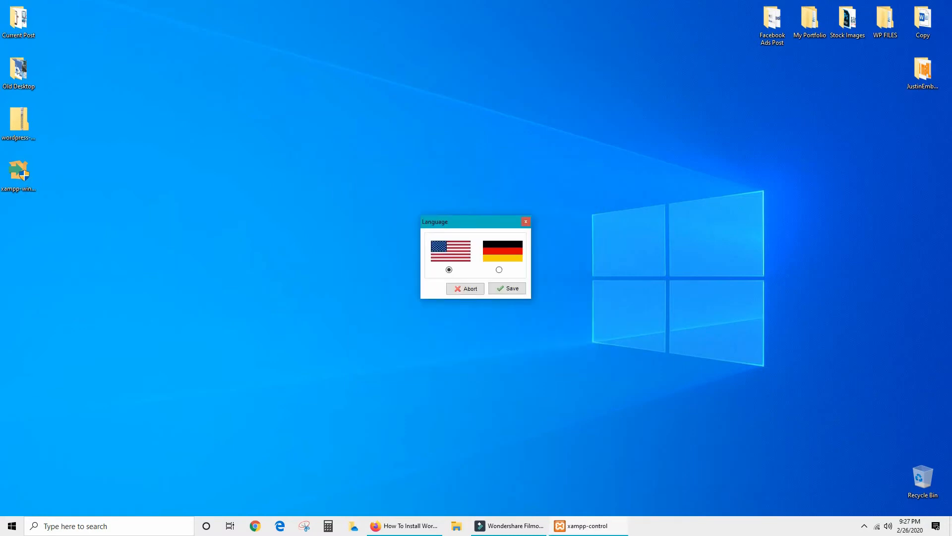
Keep English as the language, start Apache and MySQL, and open File Explorer.
{"action": "left_click", "coordinate": [507, 289]}
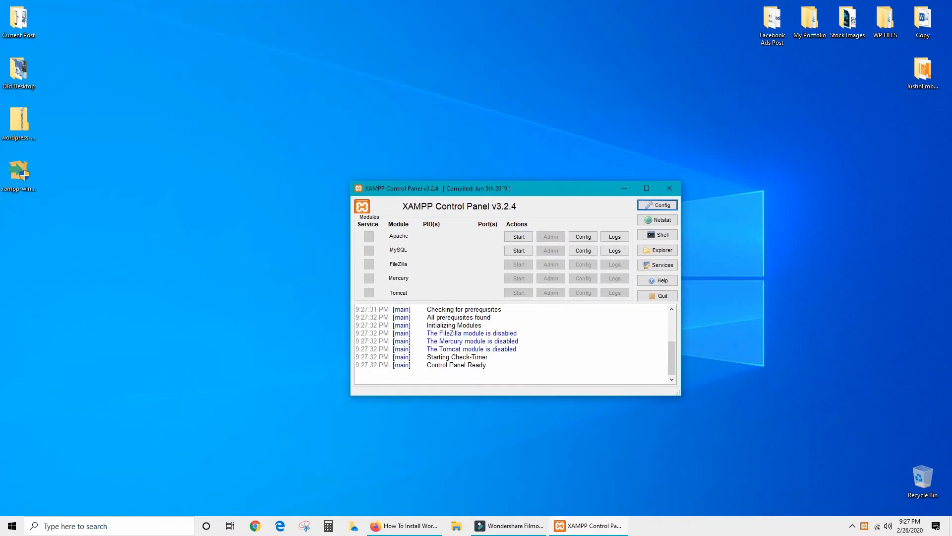
{"action": "left_click", "coordinate": [519, 237]}
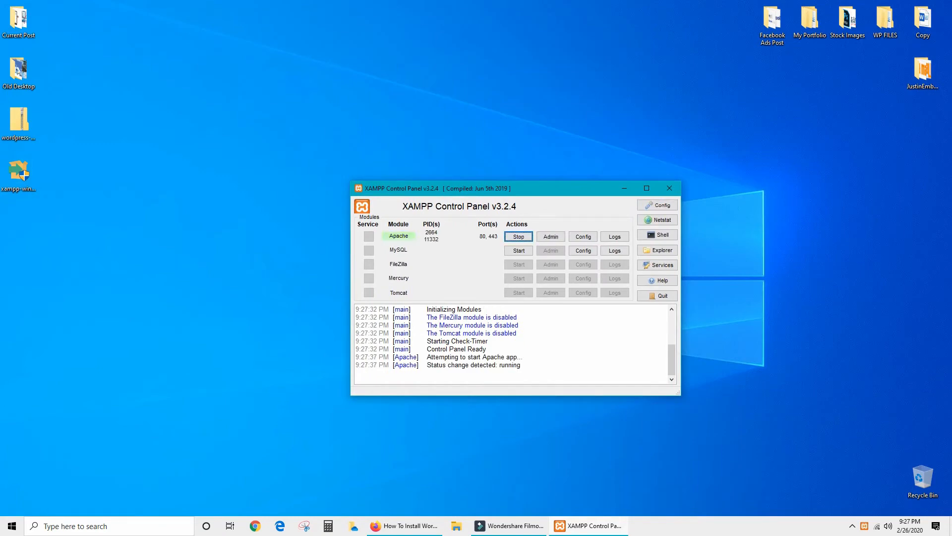
{"action": "left_click", "coordinate": [519, 251]}
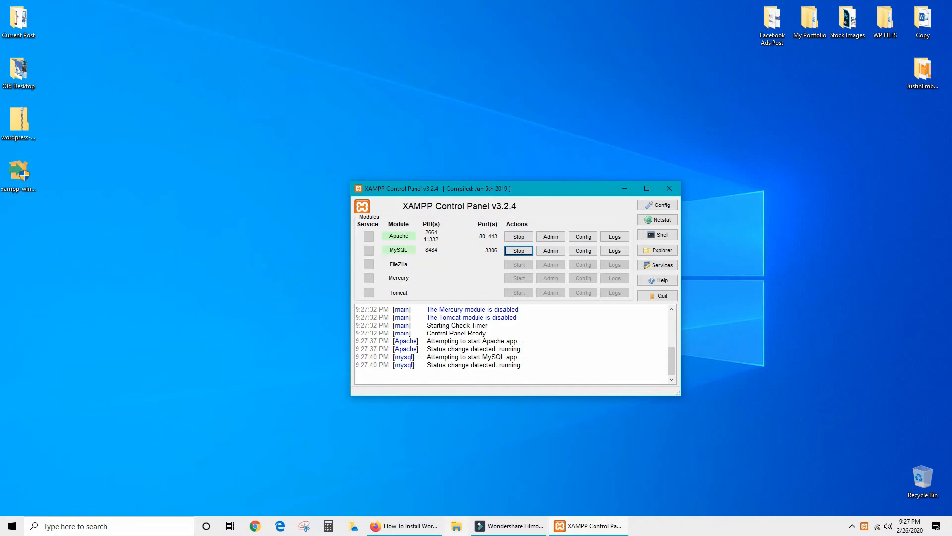
{"action": "left_click", "coordinate": [456, 526]}
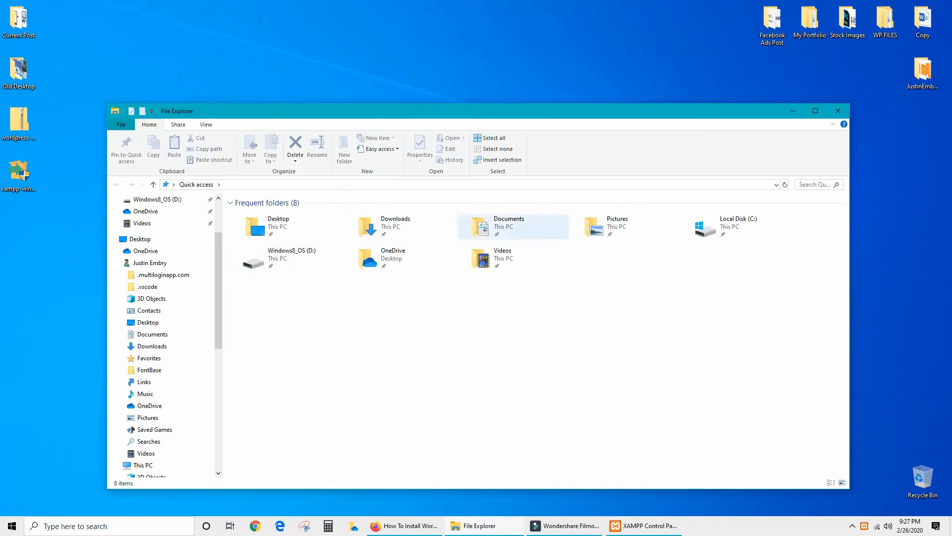
Create a new folder named 'testsite' in C:\xampp\htdocs.
{"action": "double_click", "coordinate": [738, 226]}
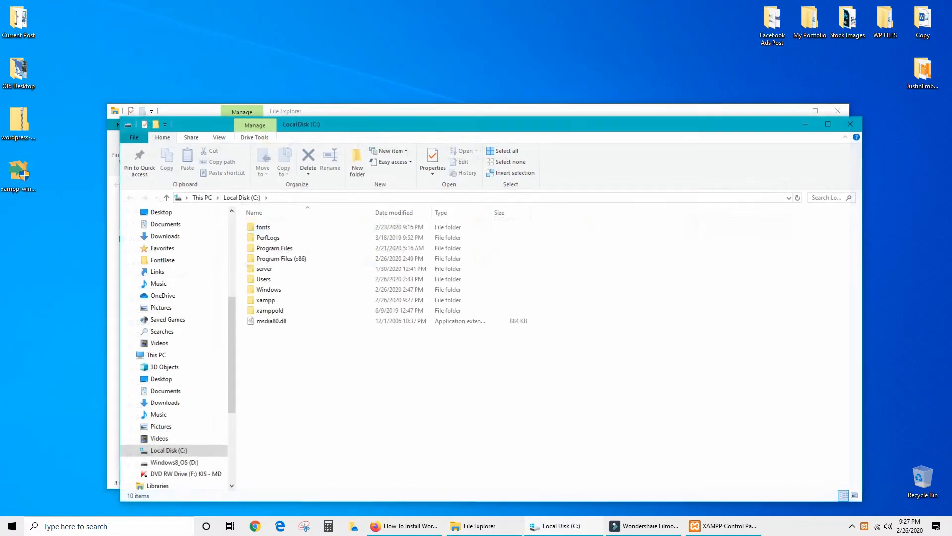
{"action": "double_click", "coordinate": [266, 299]}
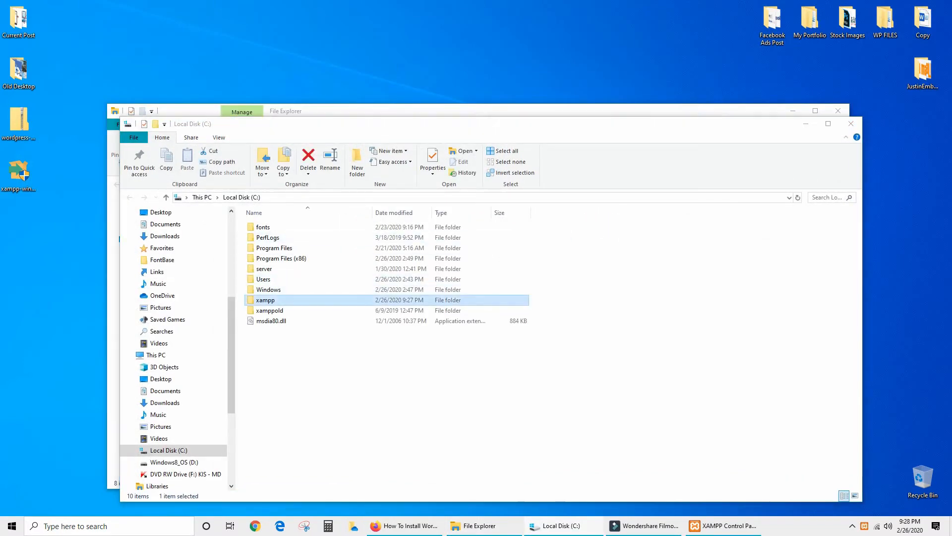
{"action": "double_click", "coordinate": [278, 153]}
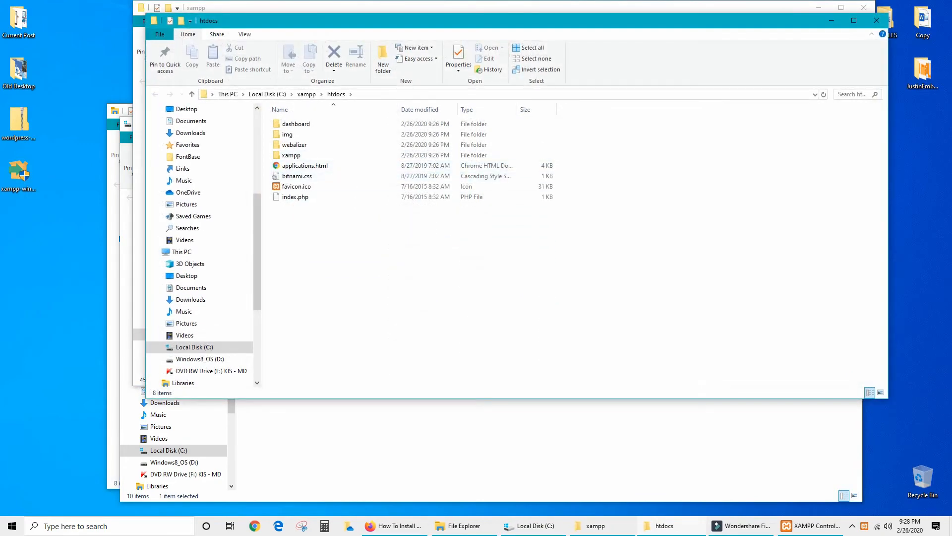
{"action": "right_click", "coordinate": [296, 215]}
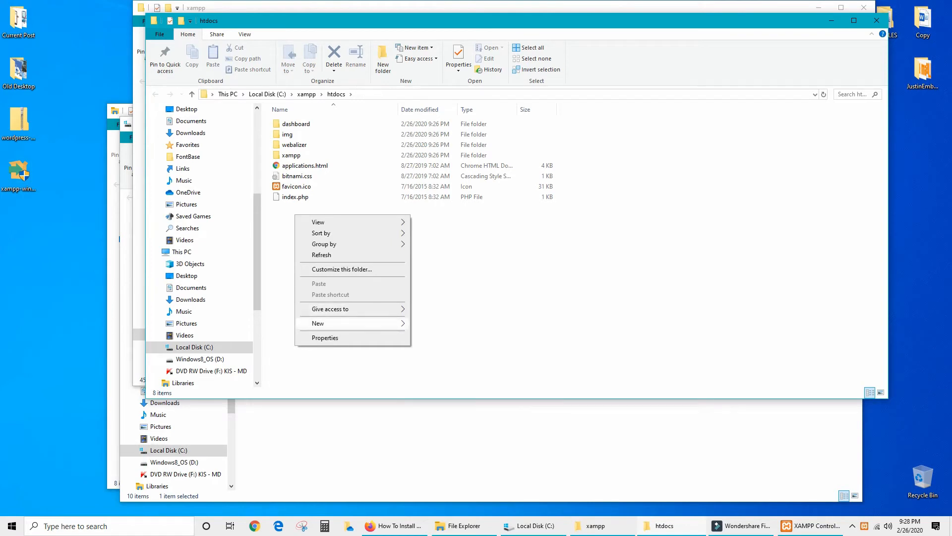
{"action": "mouse_move", "coordinate": [347, 323]}
{"action": "left_click", "coordinate": [449, 323]}
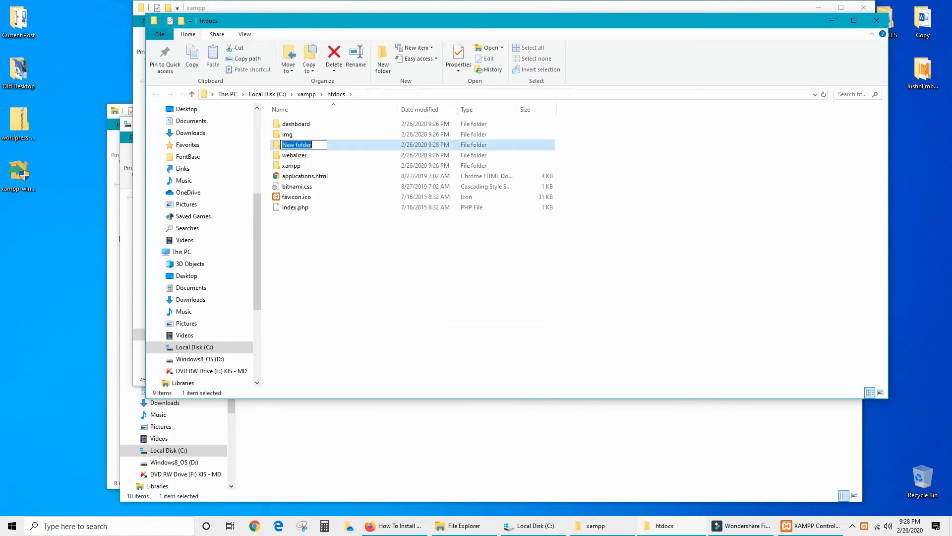
{"action": "type", "text": "testsite"}
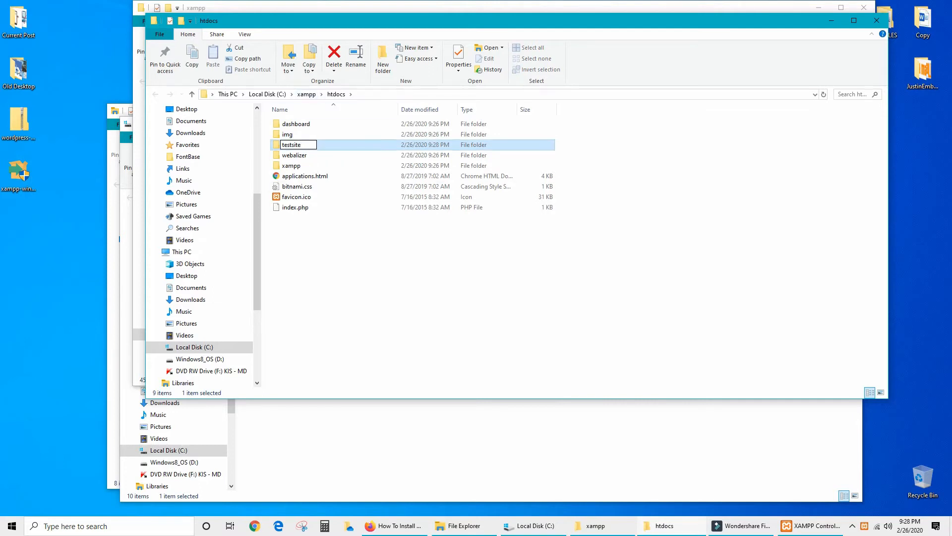
{"action": "left_click", "coordinate": [422, 258]}
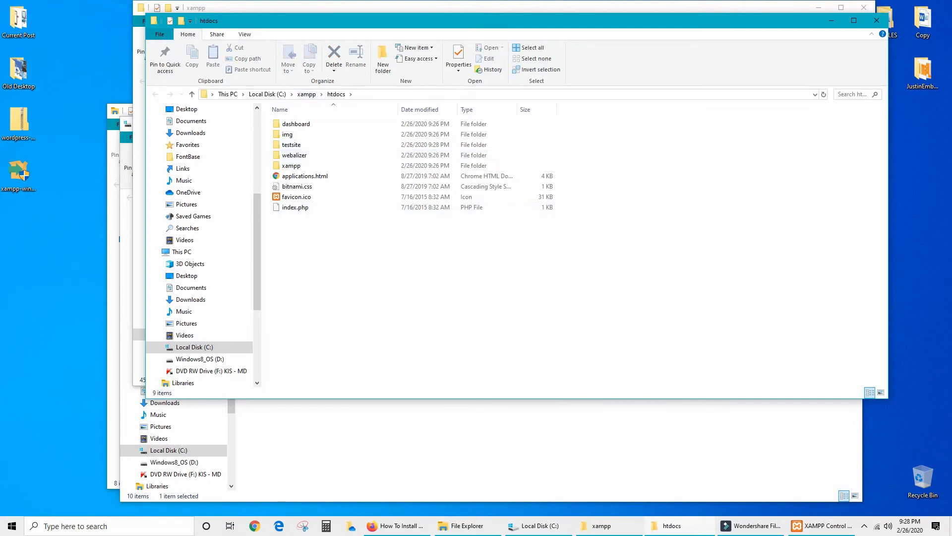
Close the Local Disk, Quick access and xampp Explorer windows, keeping htdocs open.
{"action": "left_click", "coordinate": [447, 446]}
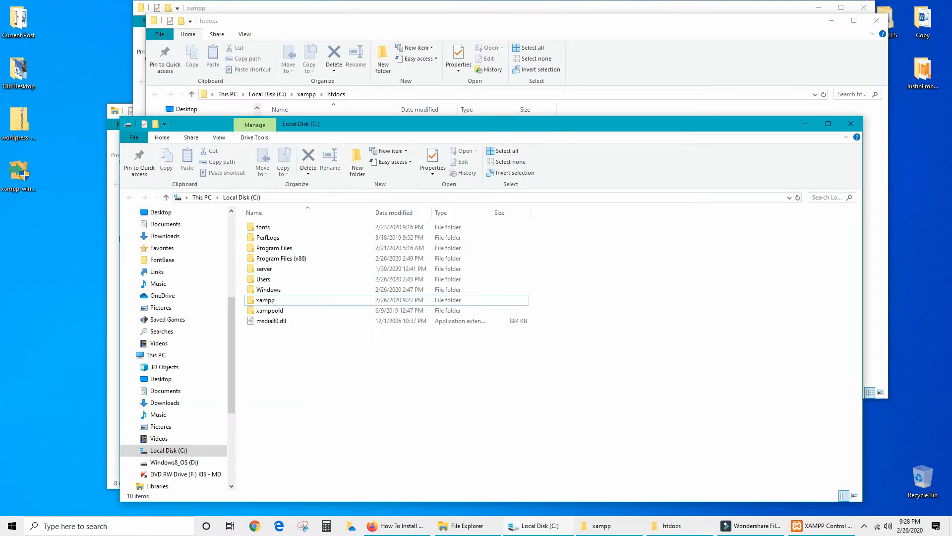
{"action": "left_click", "coordinate": [851, 124]}
{"action": "left_click", "coordinate": [526, 439]}
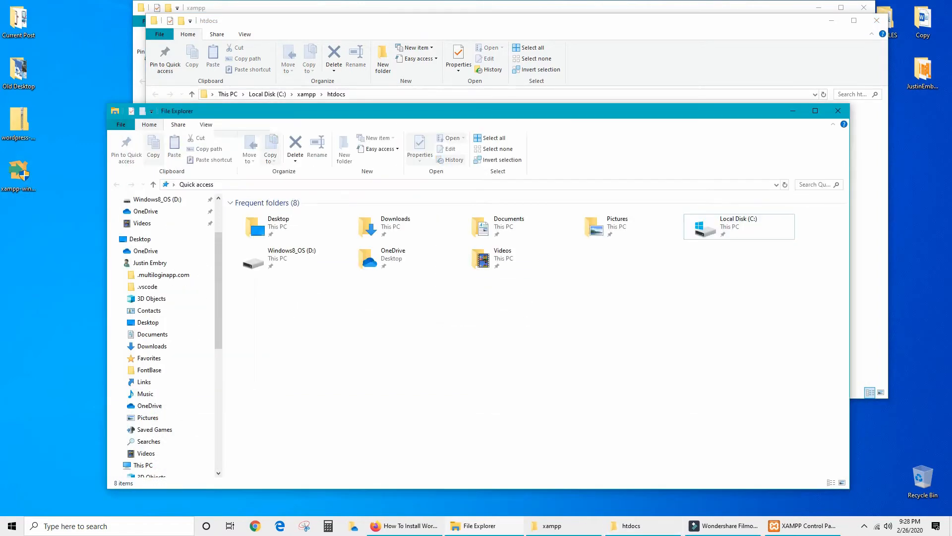
{"action": "left_click", "coordinate": [838, 111]}
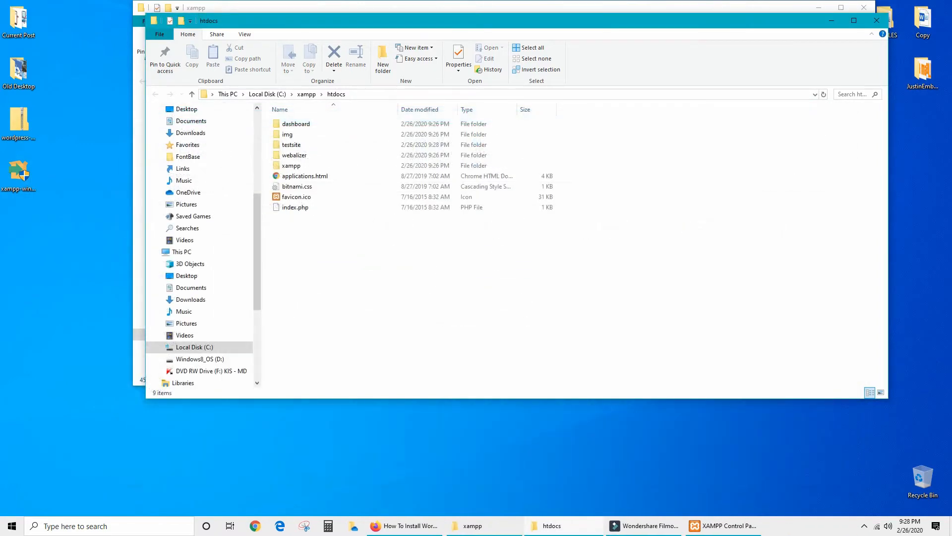
{"action": "key", "text": "alt+Tab"}
{"action": "left_click", "coordinate": [864, 7]}
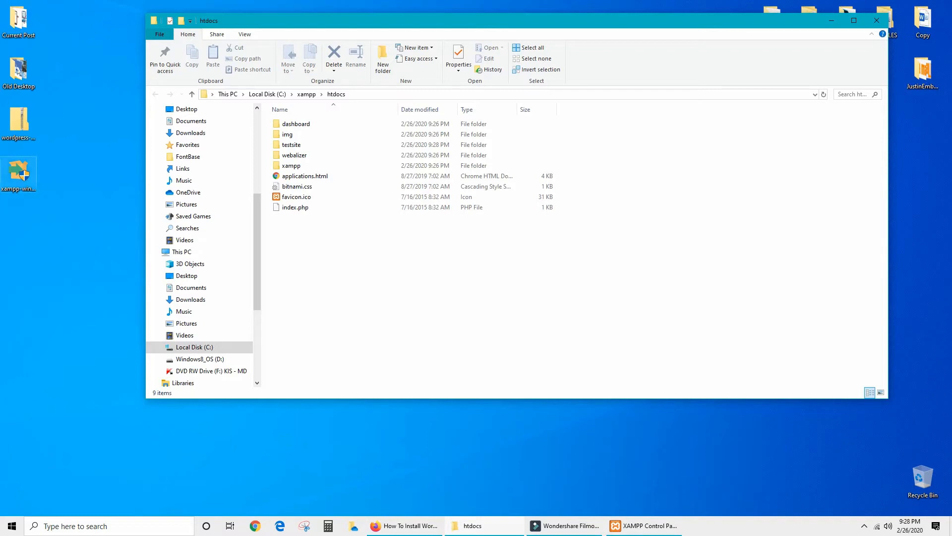
Extract the wordpress-5.3.2 zip to the desktop and cut all 19 WordPress files.
{"action": "left_click_drag", "start_coordinate": [19, 122], "coordinate": [94, 275]}
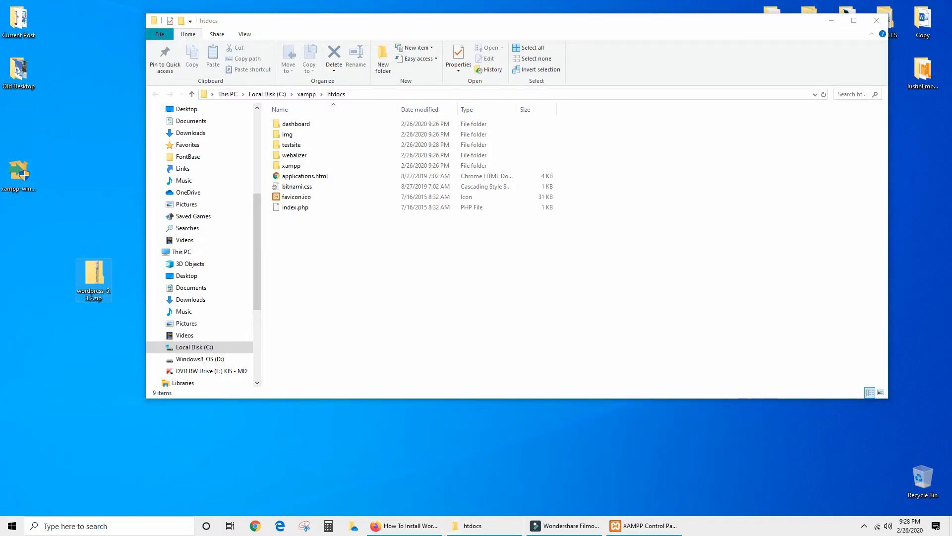
{"action": "right_click", "coordinate": [99, 276]}
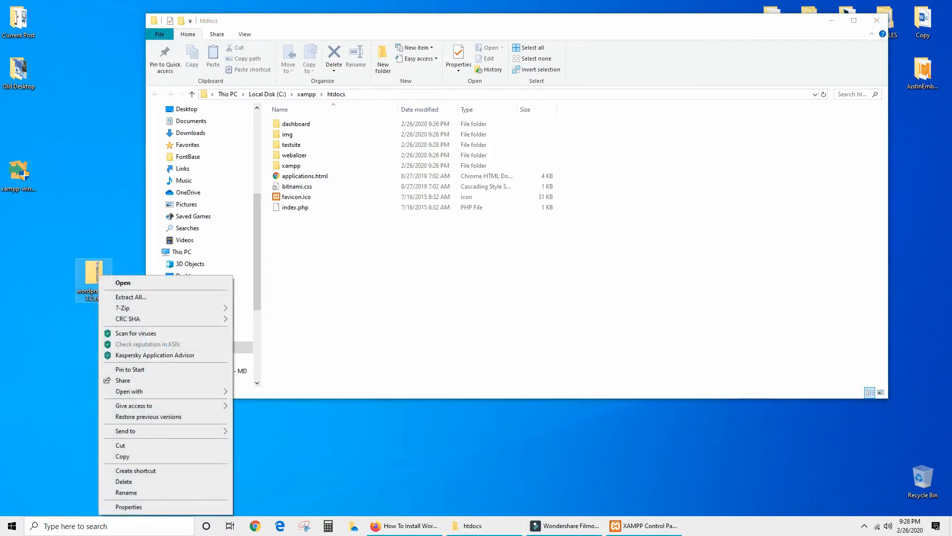
{"action": "left_click", "coordinate": [130, 297]}
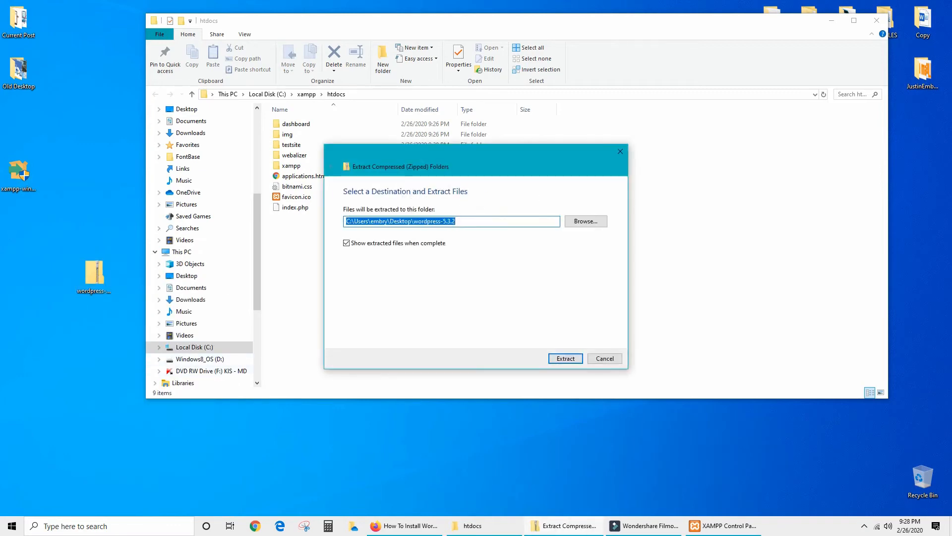
{"action": "key", "text": "Return"}
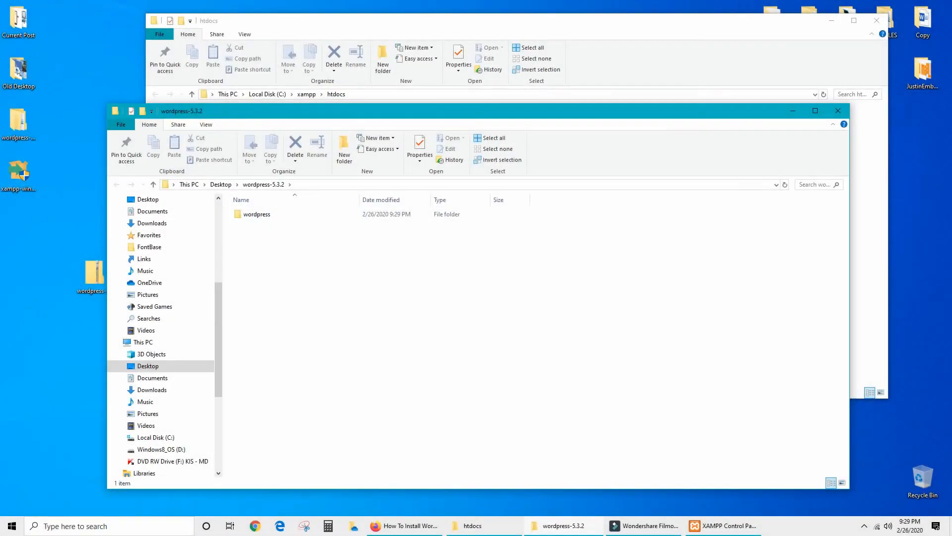
{"action": "double_click", "coordinate": [257, 214]}
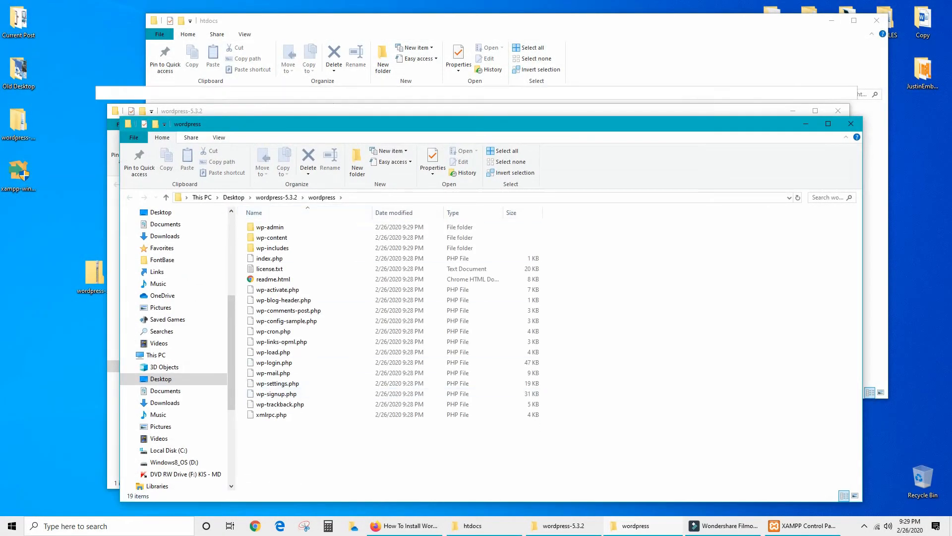
{"action": "left_click_drag", "start_coordinate": [289, 428], "coordinate": [246, 221]}
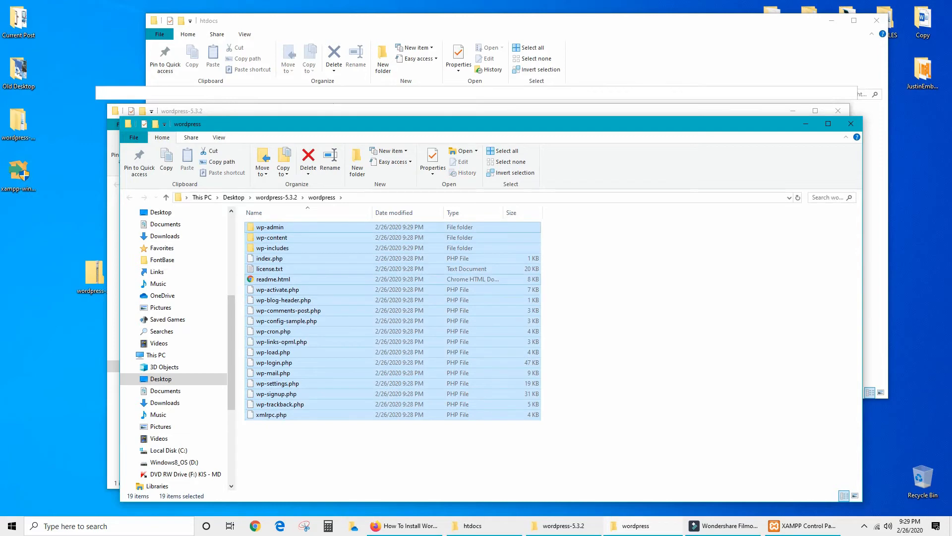
{"action": "key", "text": "ctrl+x"}
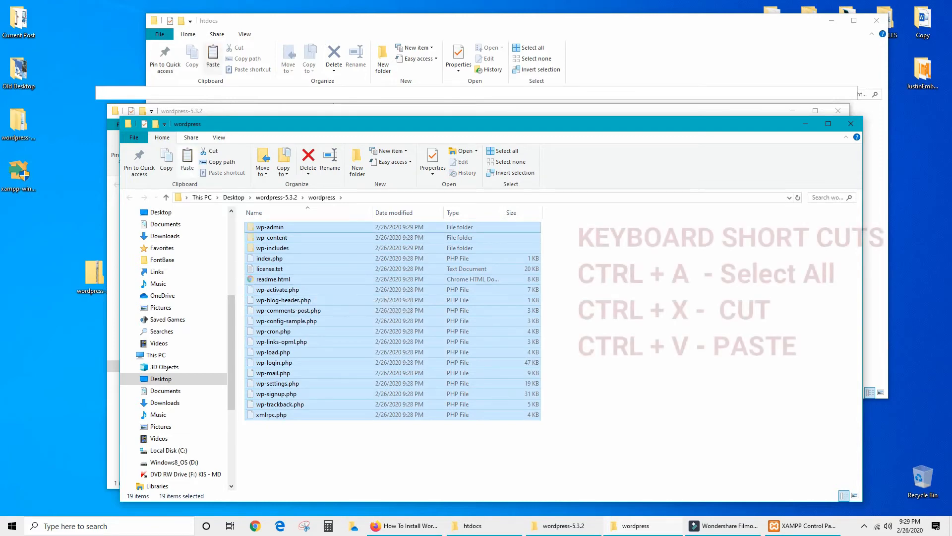
Paste the WordPress files into C:\xampp\htdocs\testsite and close the Explorer windows.
{"action": "left_click", "coordinate": [94, 276]}
{"action": "left_click", "coordinate": [65, 323]}
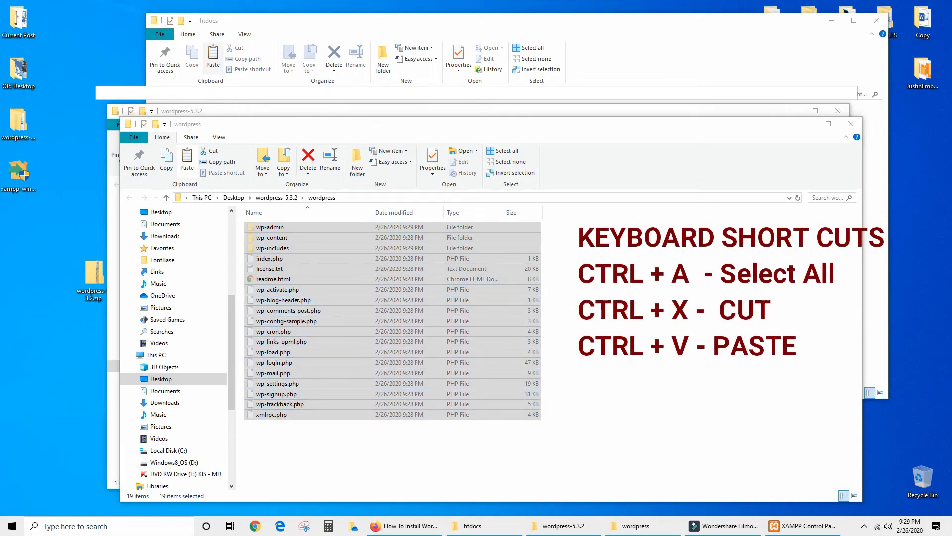
{"action": "left_click", "coordinate": [472, 525]}
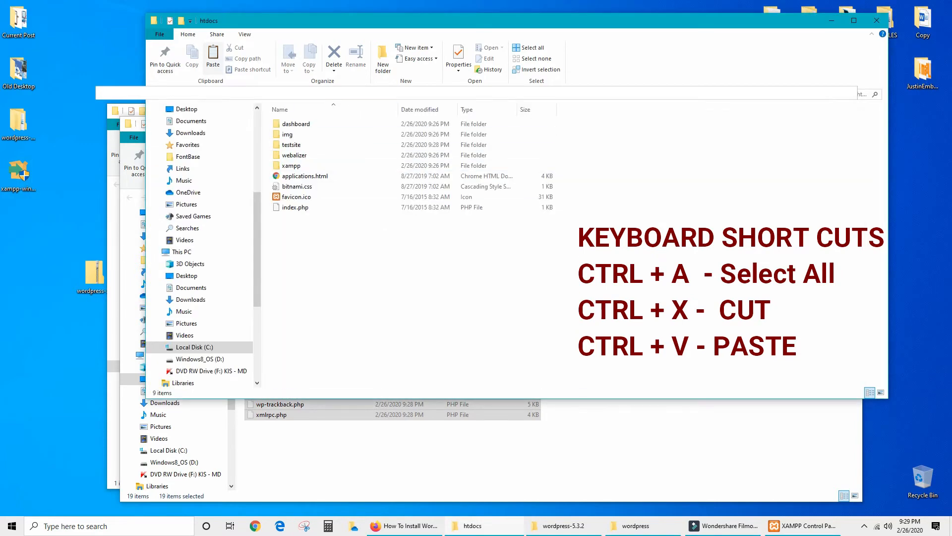
{"action": "double_click", "coordinate": [291, 145]}
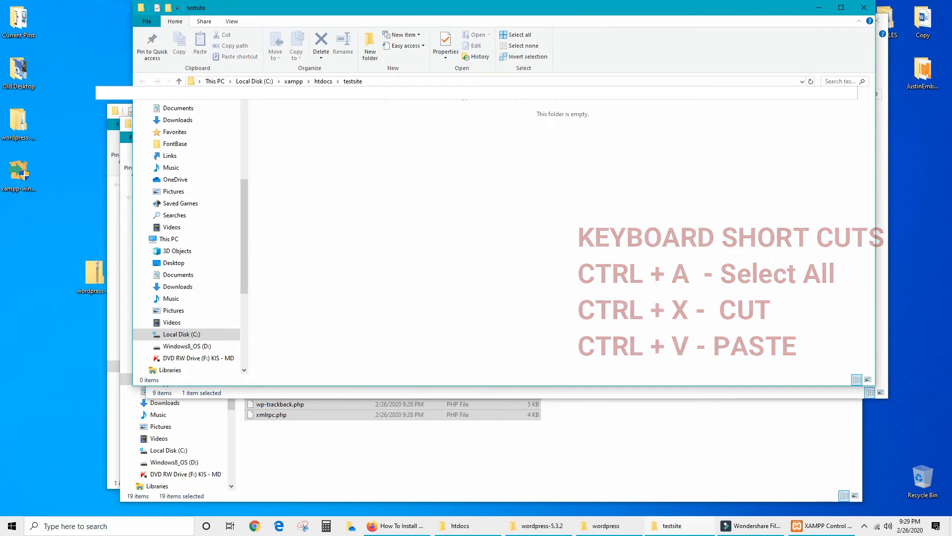
{"action": "key", "text": "ctrl+v"}
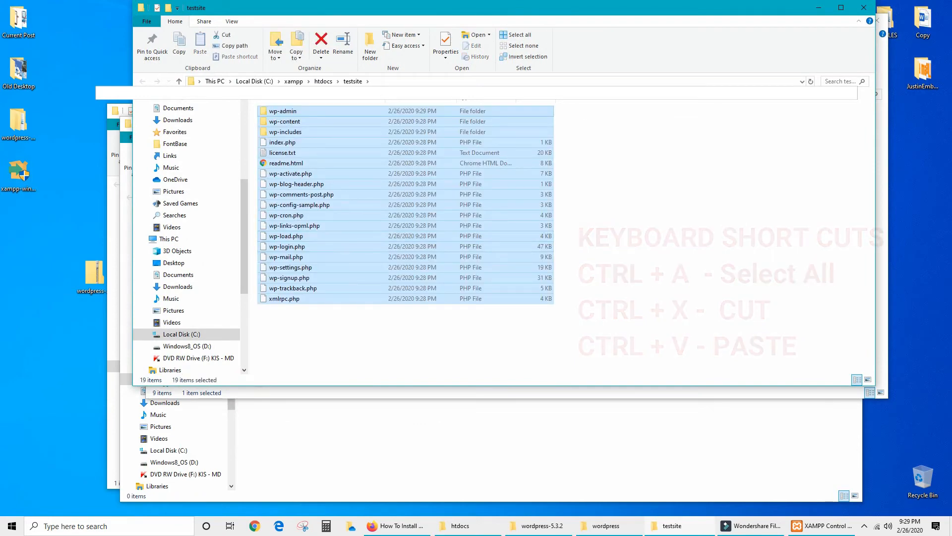
{"action": "left_click", "coordinate": [864, 7]}
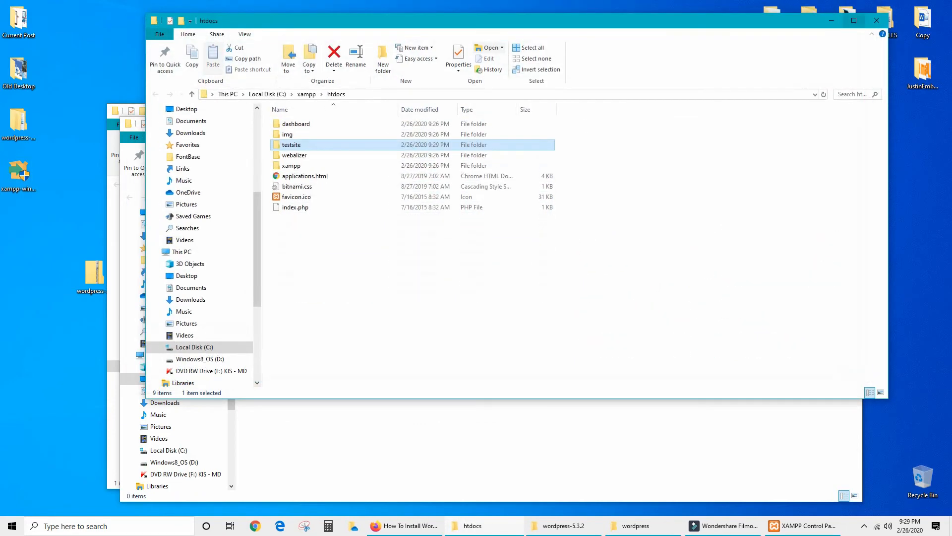
{"action": "left_click", "coordinate": [877, 20]}
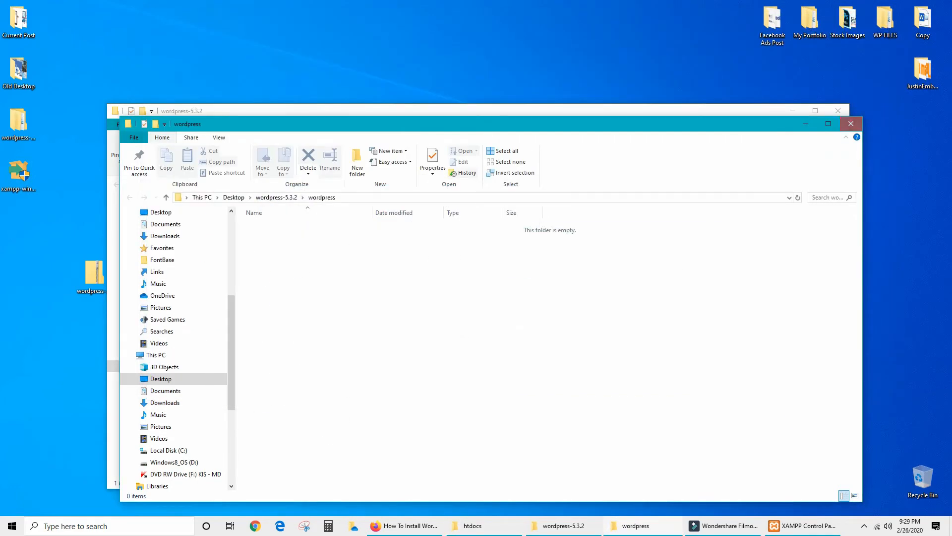
{"action": "left_click", "coordinate": [851, 123]}
Close the wordpress-5.3.2 folder window and open phpMyAdmin from MySQL's Admin button.
{"action": "left_click", "coordinate": [838, 111]}
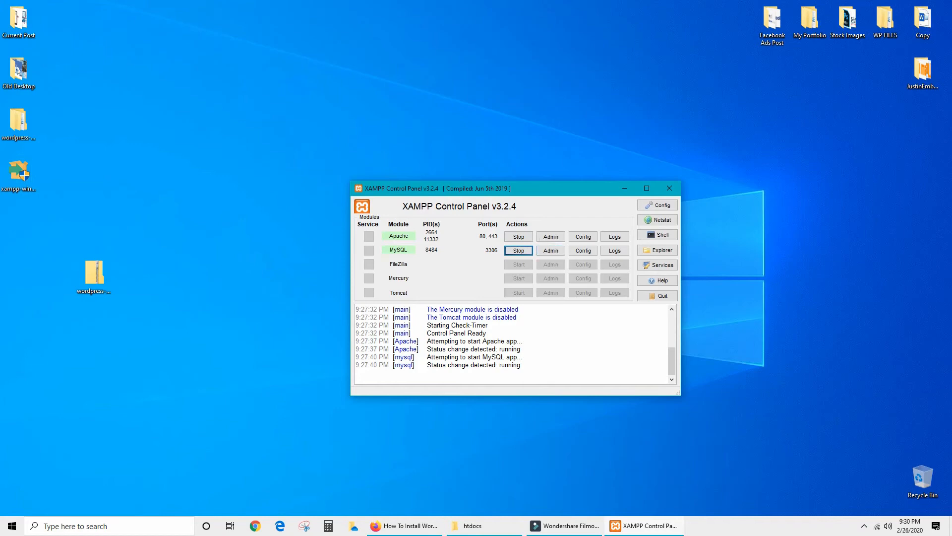
{"action": "left_click", "coordinate": [551, 250]}
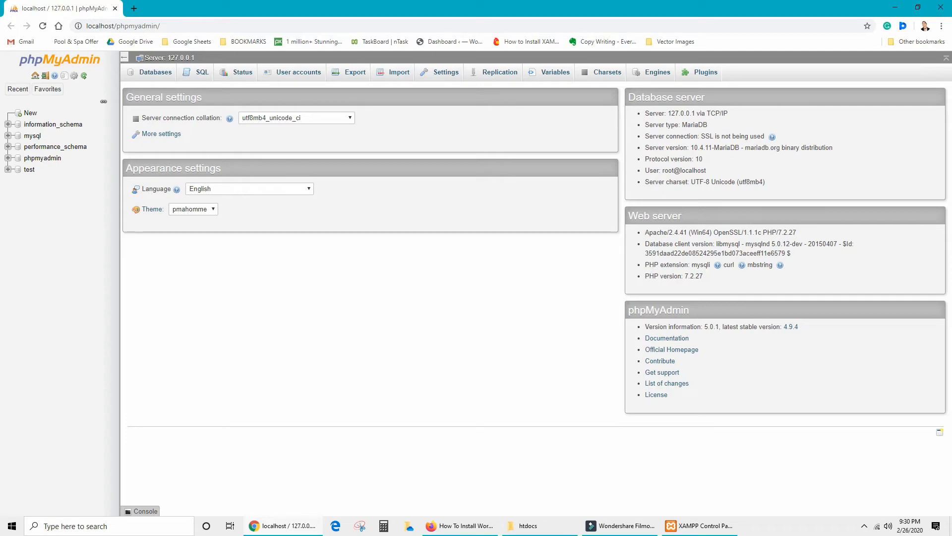
Create a database named 'wordpress' with the default collation under Databases.
{"action": "left_click", "coordinate": [30, 113]}
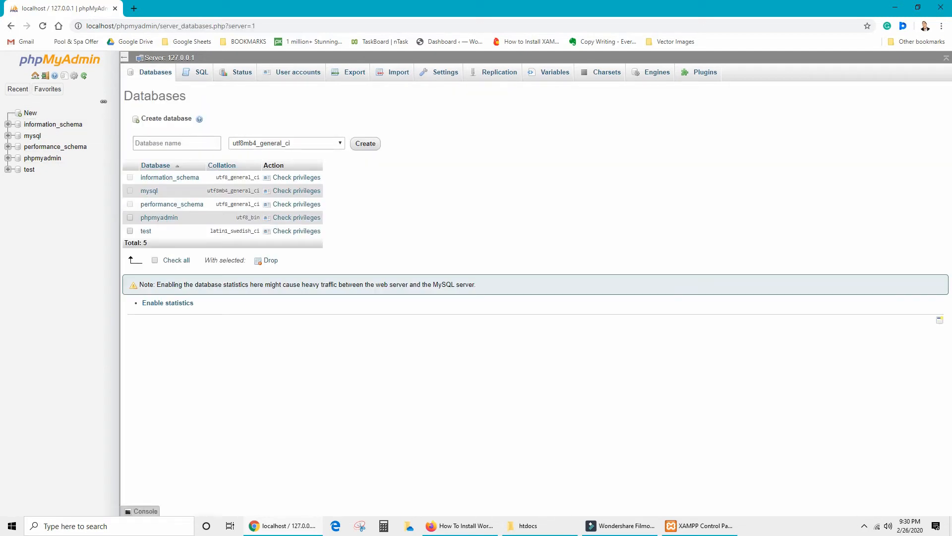
{"action": "left_click", "coordinate": [286, 144]}
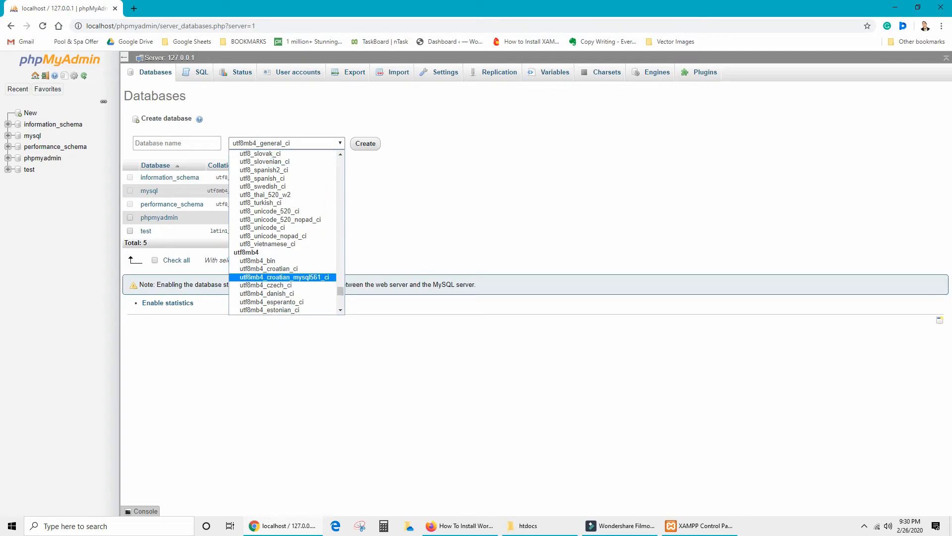
{"action": "left_click", "coordinate": [277, 293]}
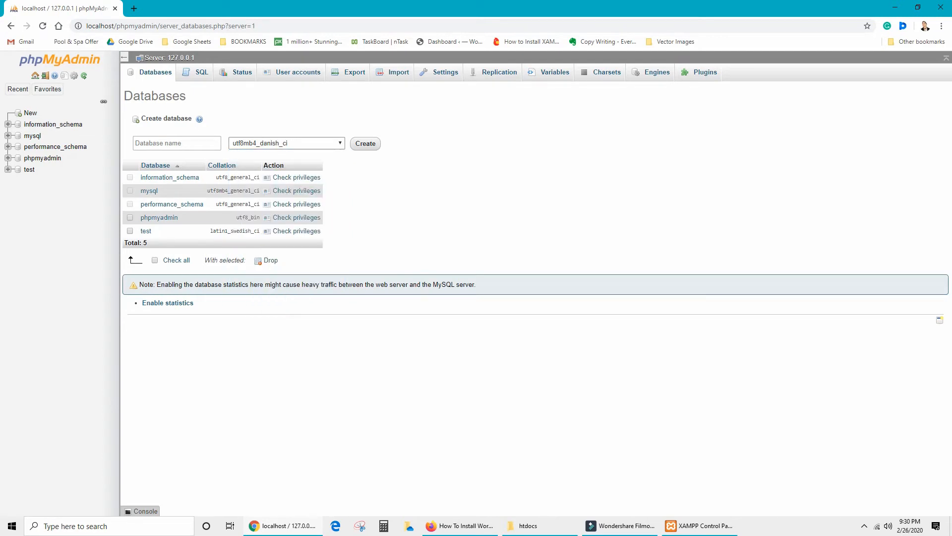
{"action": "left_click", "coordinate": [286, 144]}
{"action": "scroll", "coordinate": [283, 232], "scroll_direction": "up", "scroll_amount": 20}
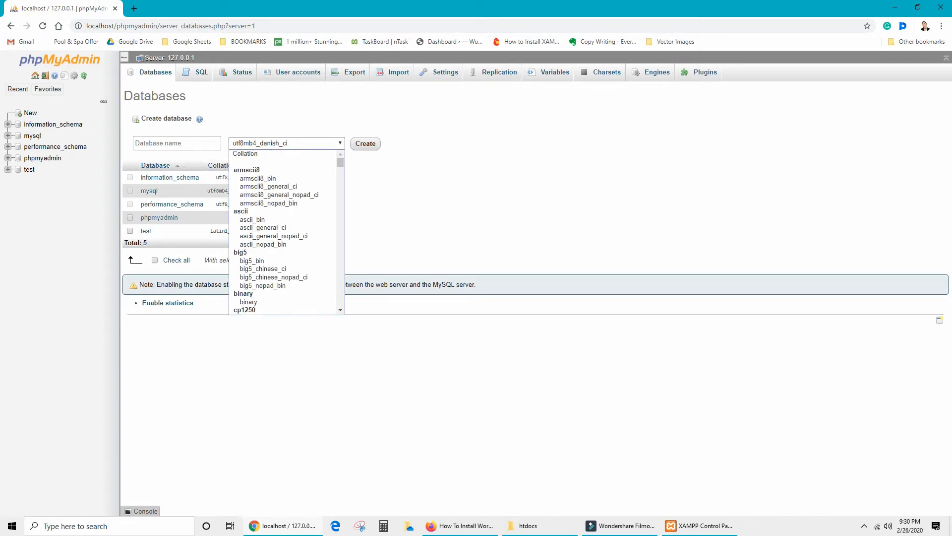
{"action": "left_click", "coordinate": [245, 154]}
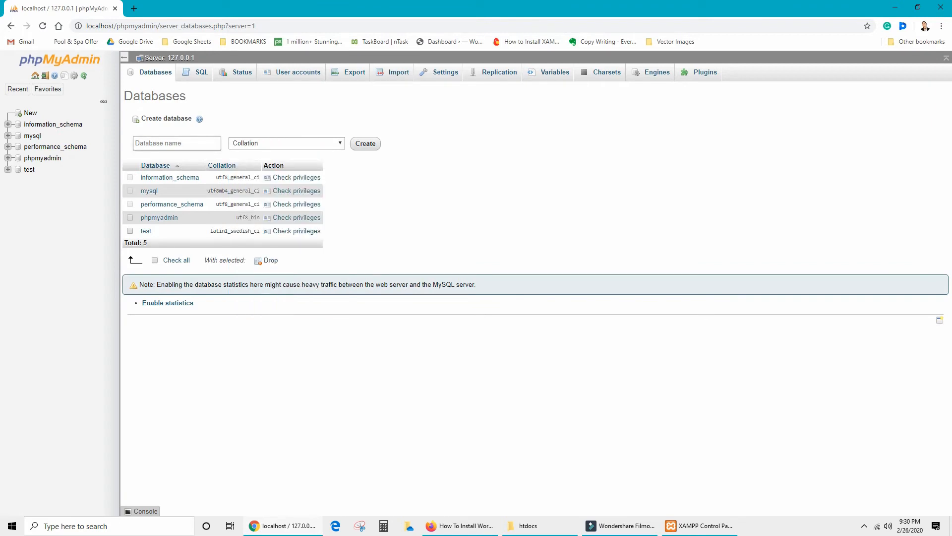
{"action": "left_click", "coordinate": [177, 143]}
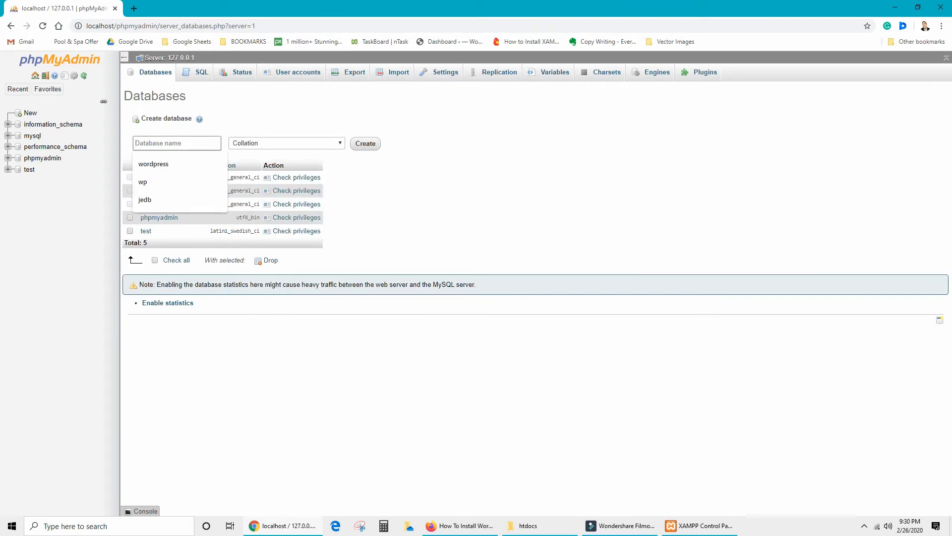
{"action": "type", "text": "wordpress"}
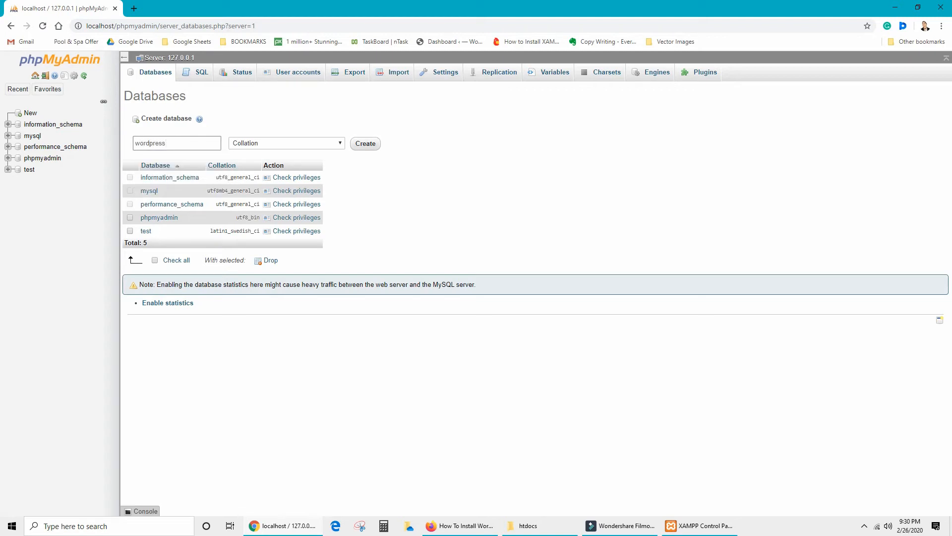
{"action": "key", "text": "Return"}
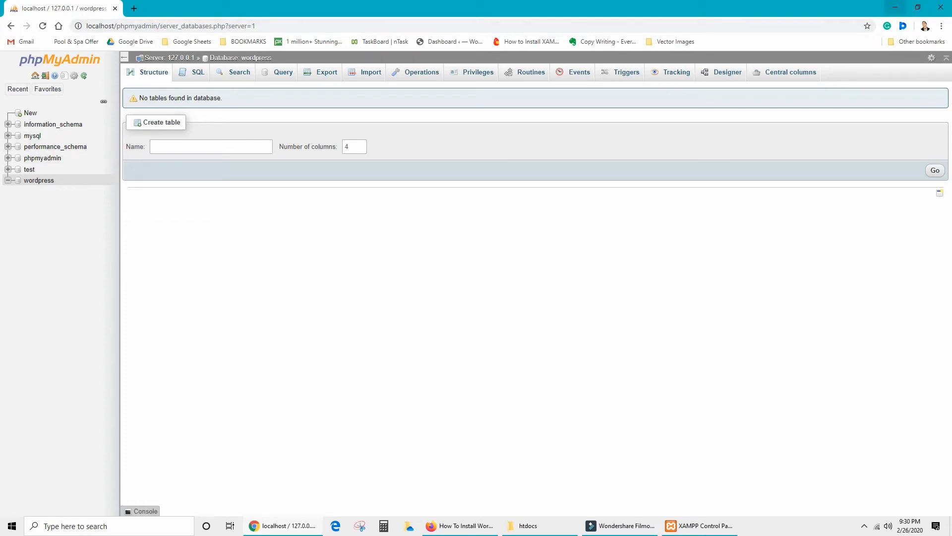
Return to Firefox and load localhost/testsite in a new tab.
{"action": "left_click", "coordinate": [895, 7]}
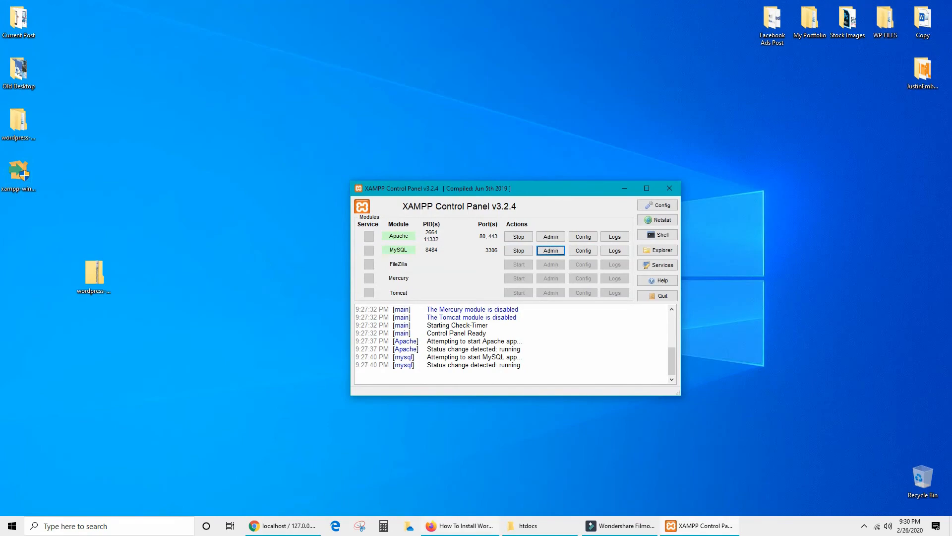
{"action": "left_click", "coordinate": [459, 525]}
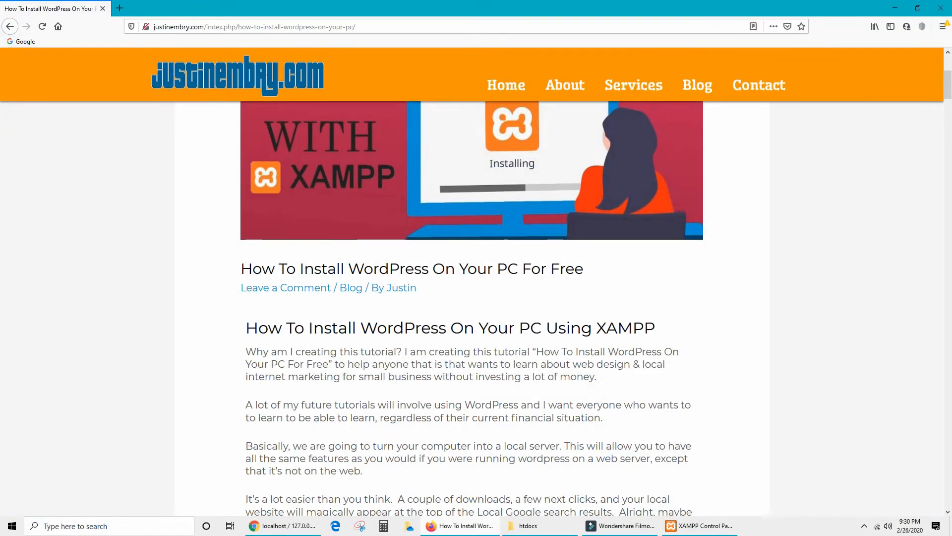
{"action": "key", "text": "ctrl+t"}
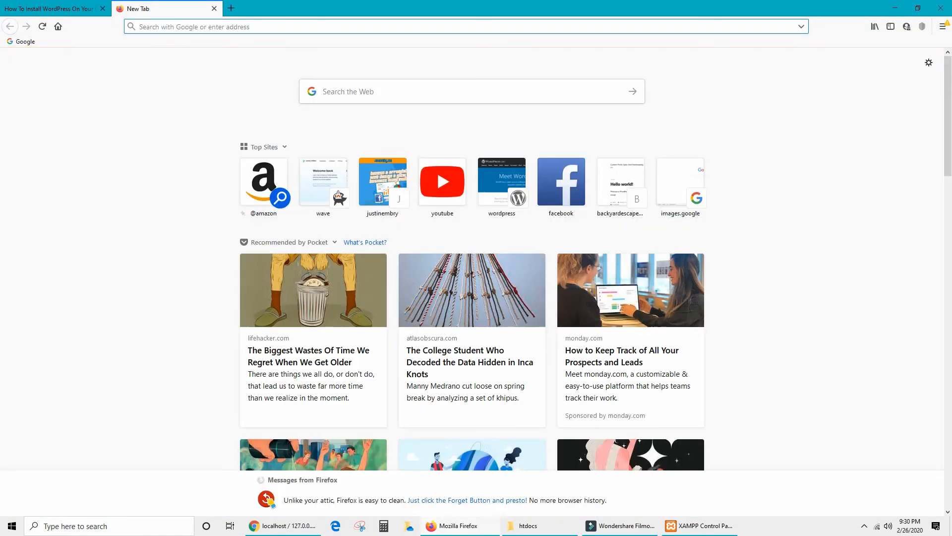
{"action": "type", "text": "localhost"}
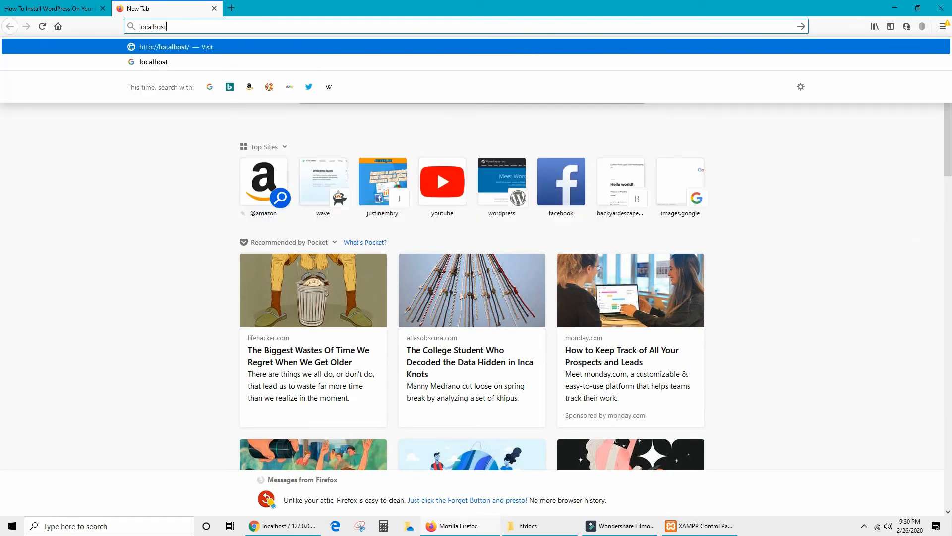
{"action": "type", "text": "/"}
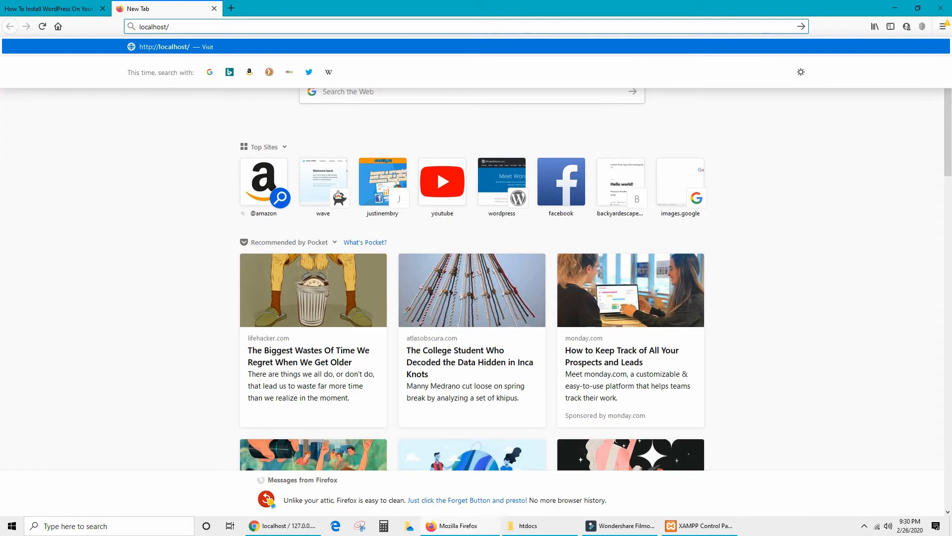
{"action": "type", "text": "testsite"}
{"action": "key", "text": "Return"}
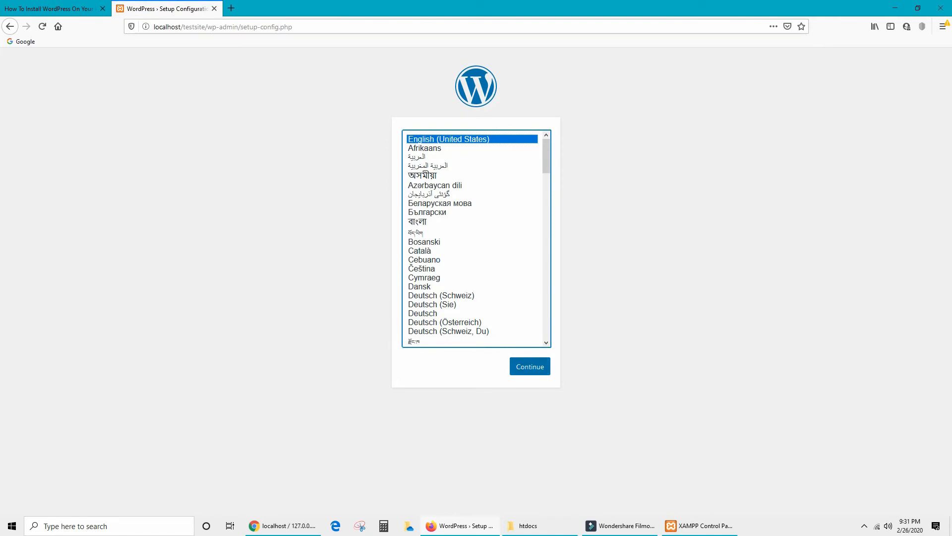
Choose English (United States), then connect to database wordpress as root, empty password, localhost, wp_ prefix.
{"action": "left_click", "coordinate": [530, 366]}
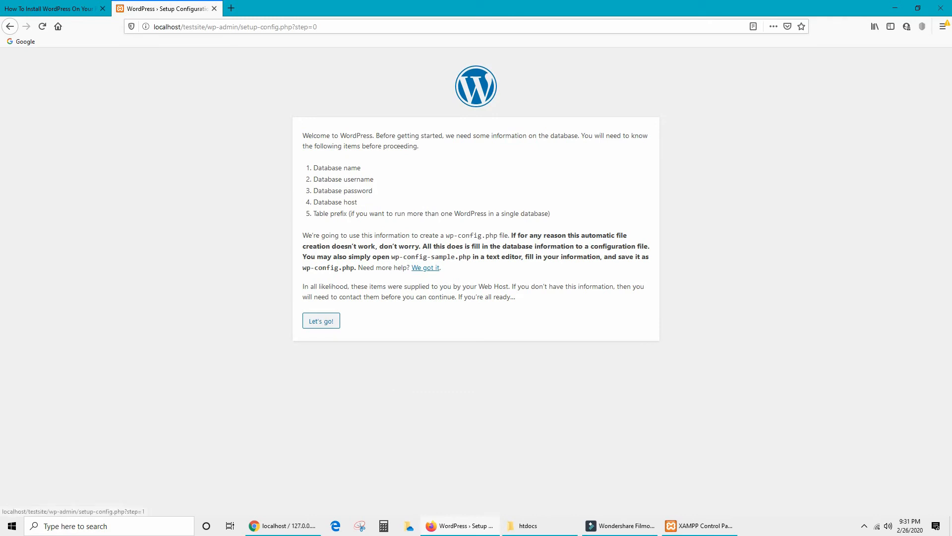
{"action": "left_click", "coordinate": [320, 320]}
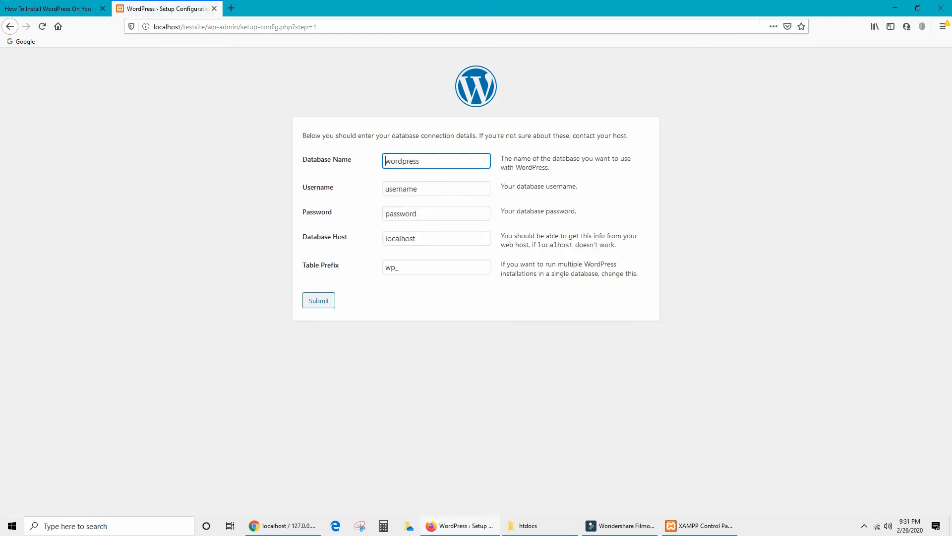
{"action": "key", "text": "Tab"}
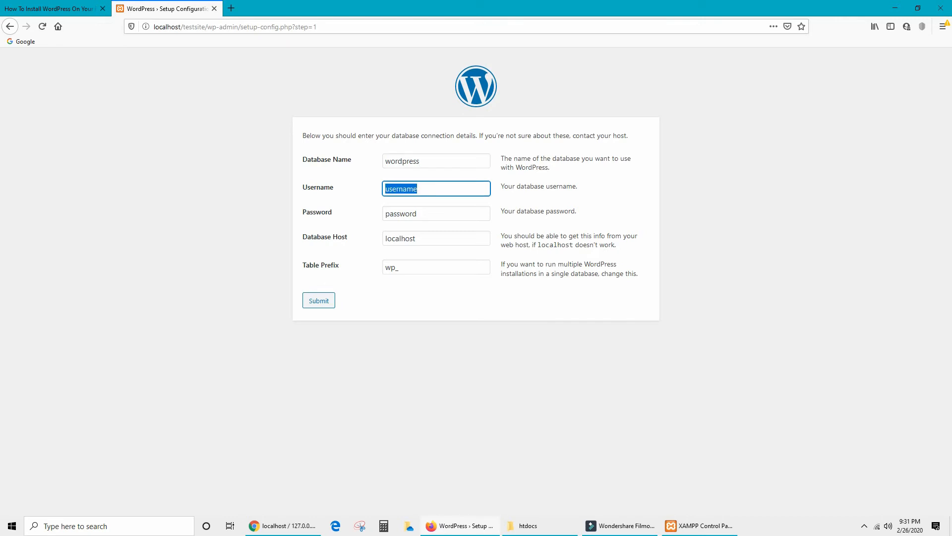
{"action": "type", "text": "root"}
{"action": "key", "text": "Tab"}
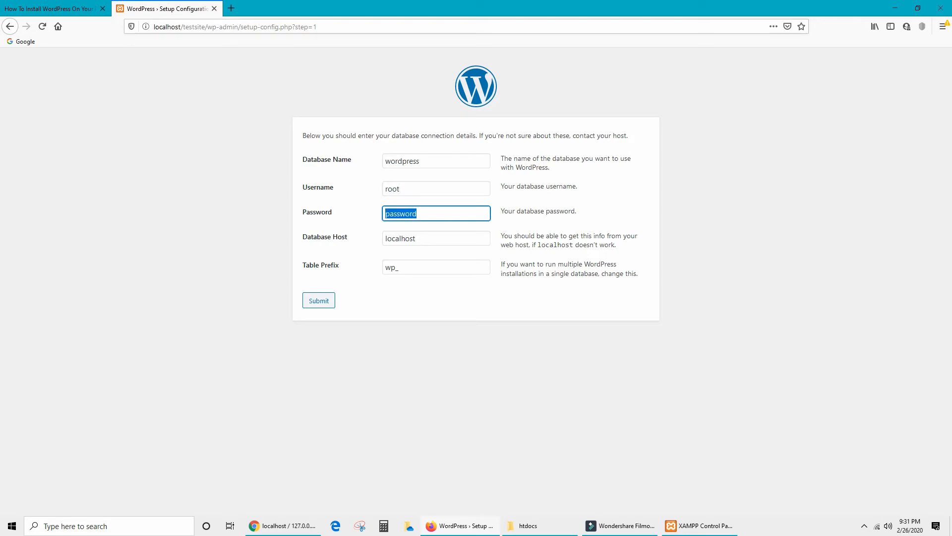
{"action": "key", "text": "BackSpace"}
{"action": "key", "text": "Tab"}
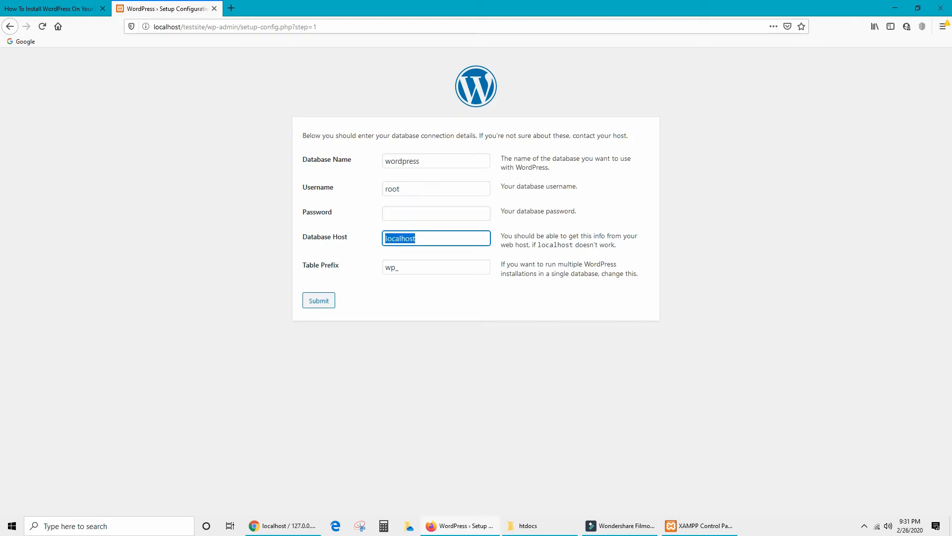
{"action": "key", "text": "Tab"}
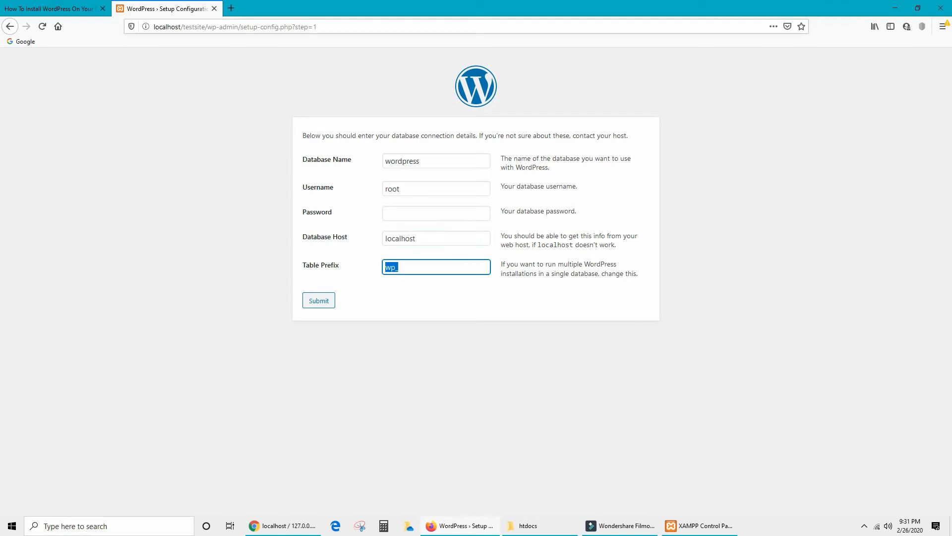
{"action": "key", "text": "Right"}
{"action": "key", "text": "Return"}
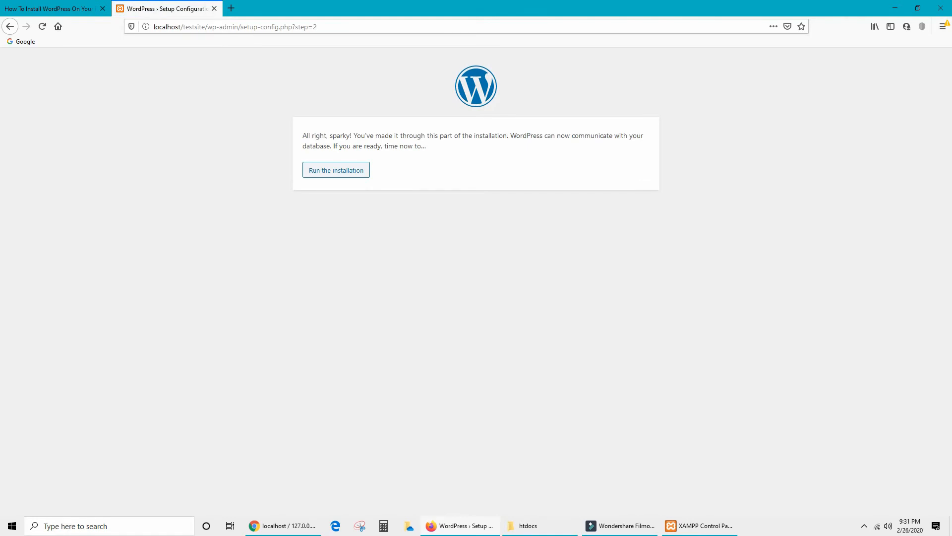
Run the installation and enter the site title Testsite.com.
{"action": "key", "text": "Tab"}
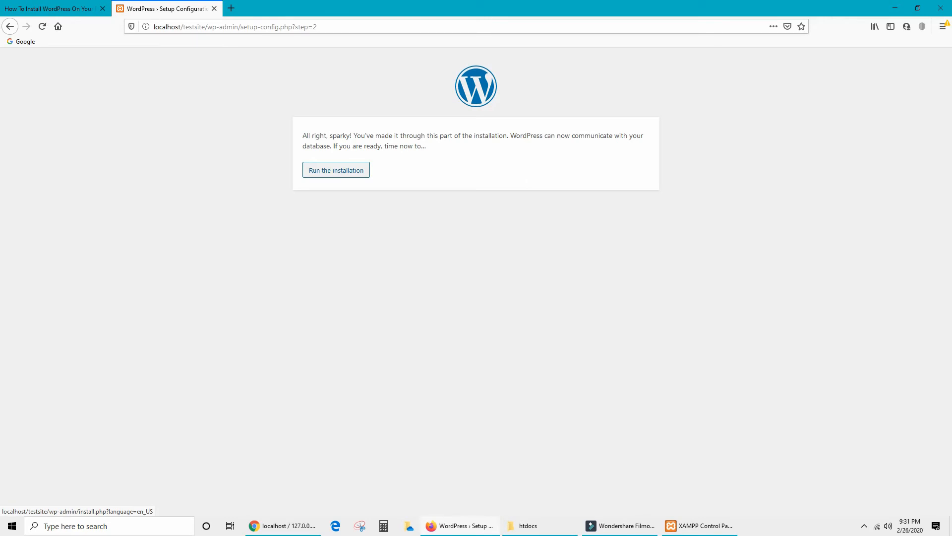
{"action": "key", "text": "Return"}
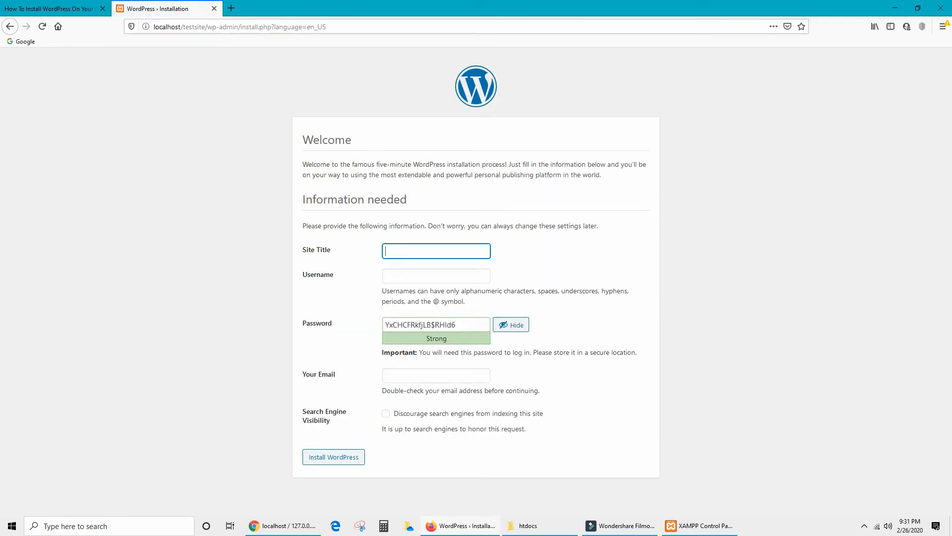
{"action": "type", "text": "Testsite.ciom"}
{"action": "key", "text": "BackSpace"}
{"action": "key", "text": "BackSpace"}
{"action": "key", "text": "BackSpace"}
{"action": "type", "text": "om"}
Enter the admin username, keep the generated password, add the admin e-mail and submit.
{"action": "key", "text": "Tab"}
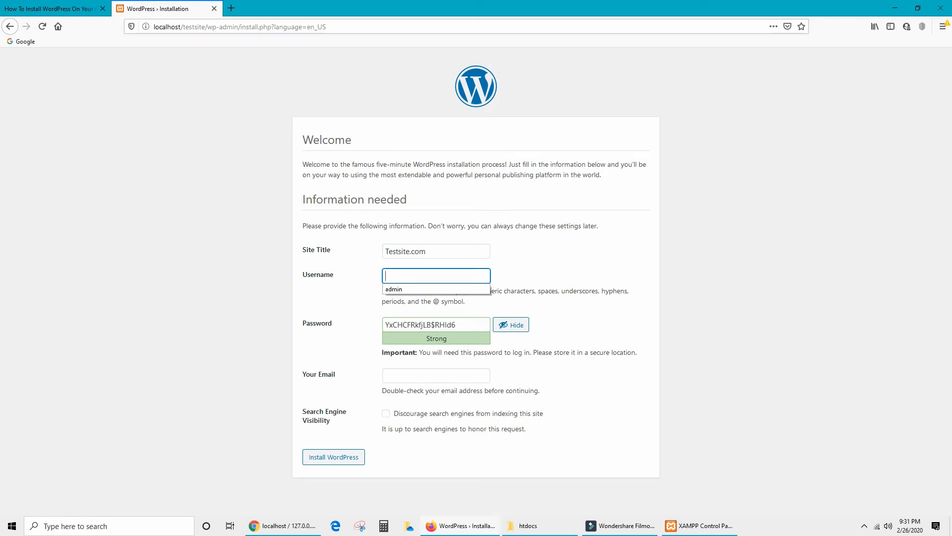
{"action": "type", "text": "justin"}
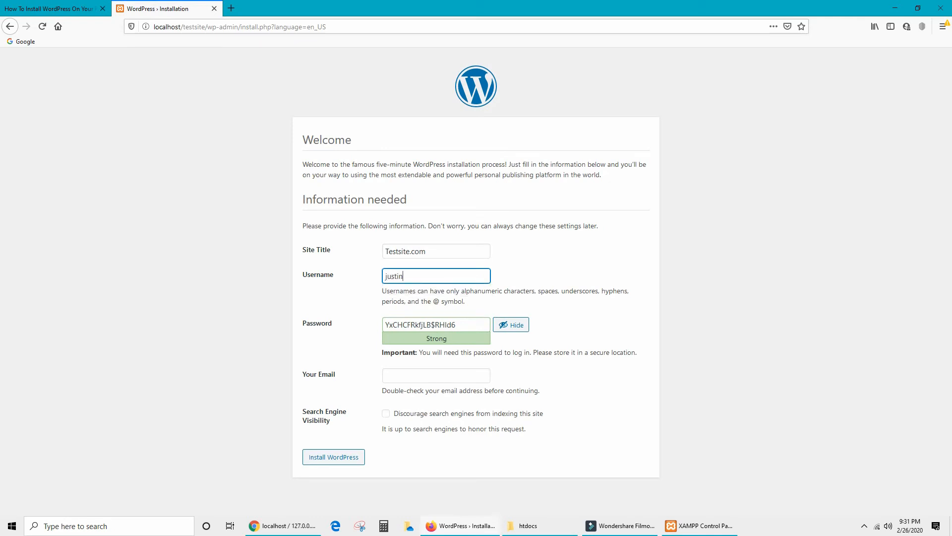
{"action": "key", "text": "BackSpace"}
{"action": "key", "text": "BackSpace"}
{"action": "key", "text": "BackSpace"}
{"action": "key", "text": "BackSpace"}
{"action": "key", "text": "BackSpace"}
{"action": "key", "text": "BackSpace"}
{"action": "type", "text": "Justin"}
{"action": "key", "text": "Tab"}
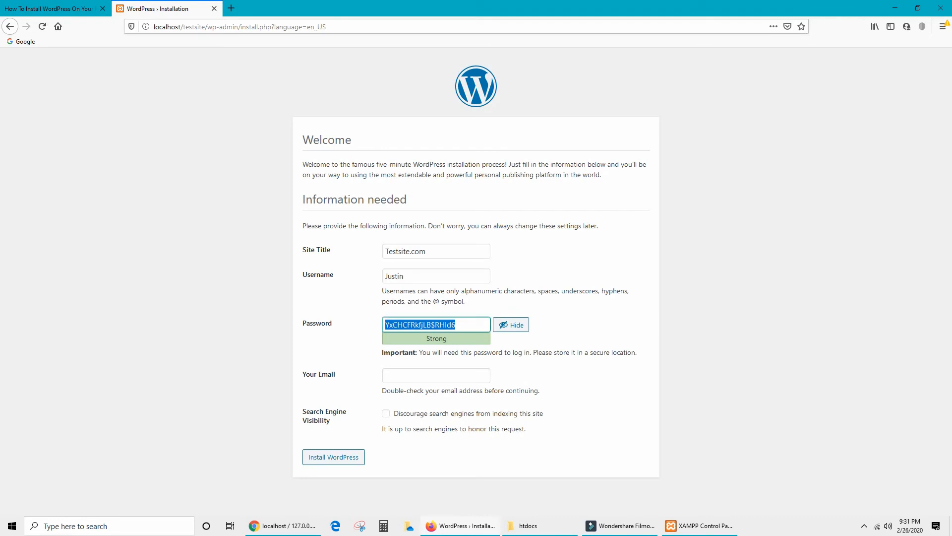
{"action": "key", "text": "Tab"}
{"action": "key", "text": "Tab"}
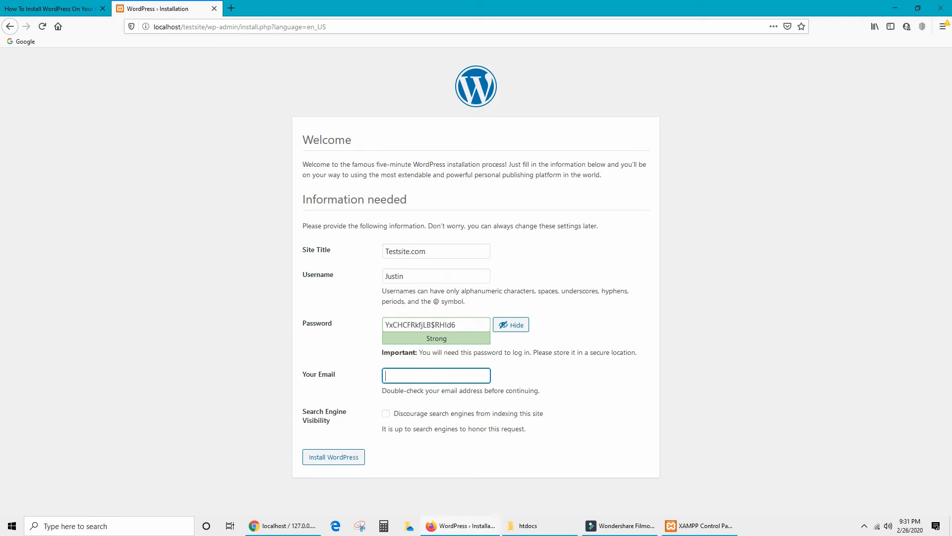
{"action": "key", "text": "Return"}
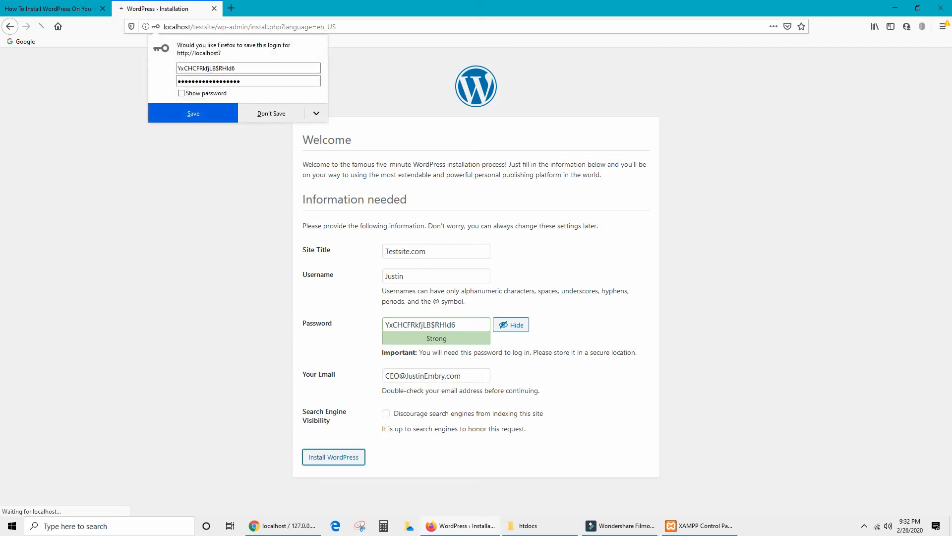
Save the new login in Firefox, go to the login page and paste the correct password.
{"action": "left_click", "coordinate": [193, 113]}
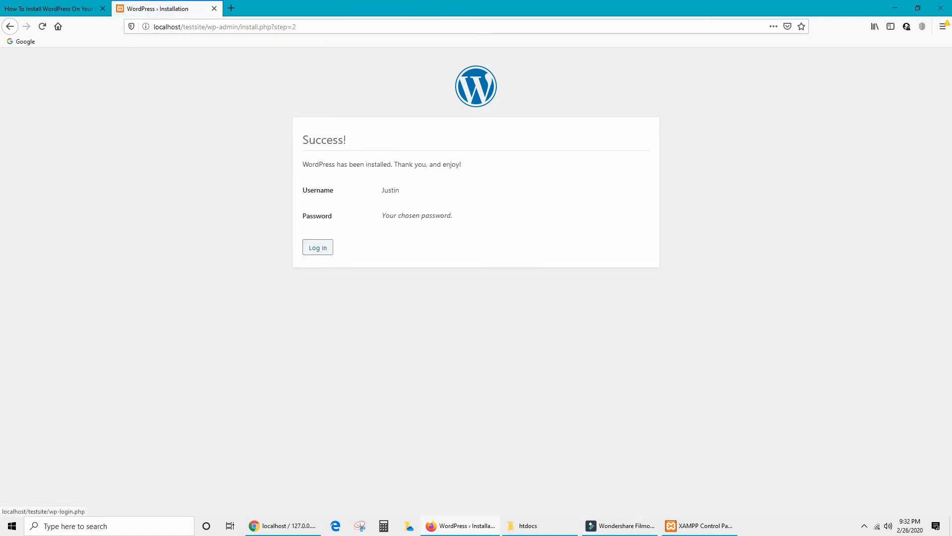
{"action": "left_click", "coordinate": [317, 247]}
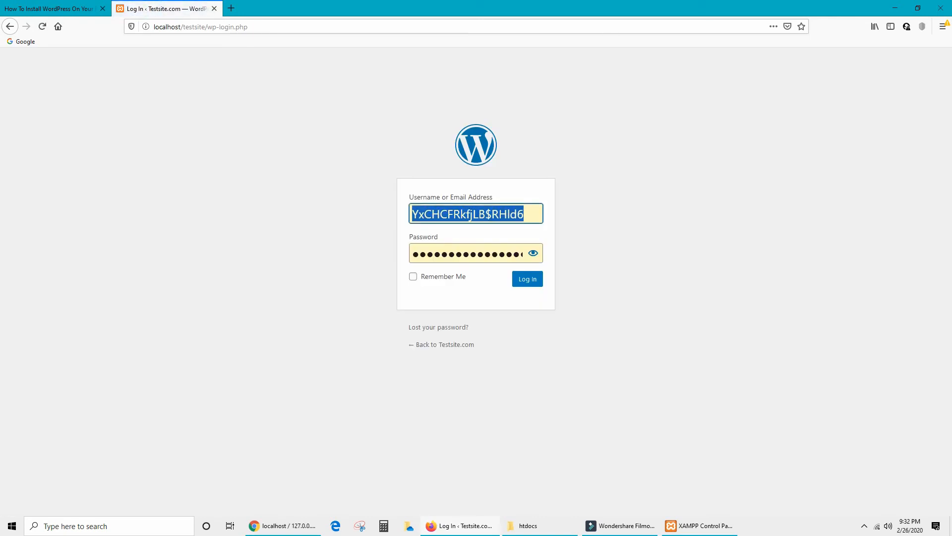
{"action": "key", "text": "BackSpace"}
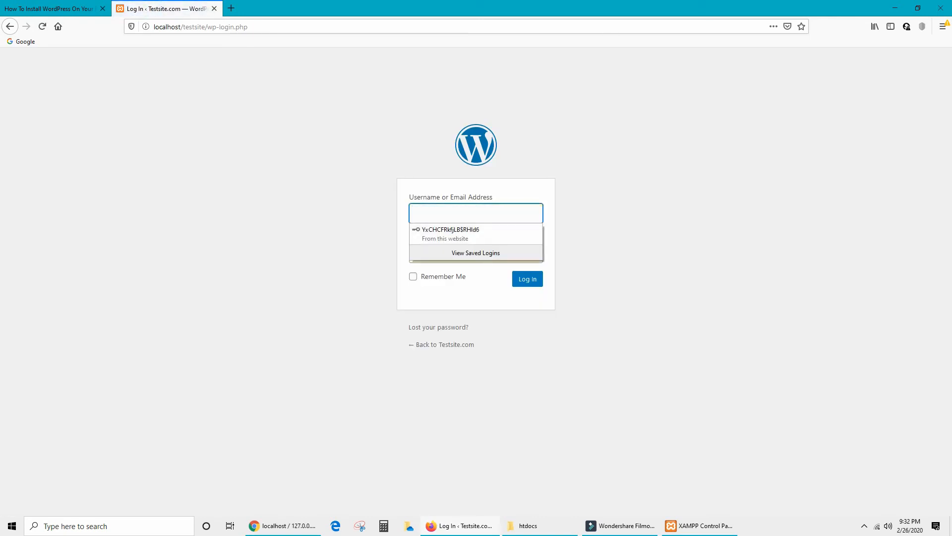
{"action": "key", "text": "Escape"}
{"action": "key", "text": "ctrl+a"}
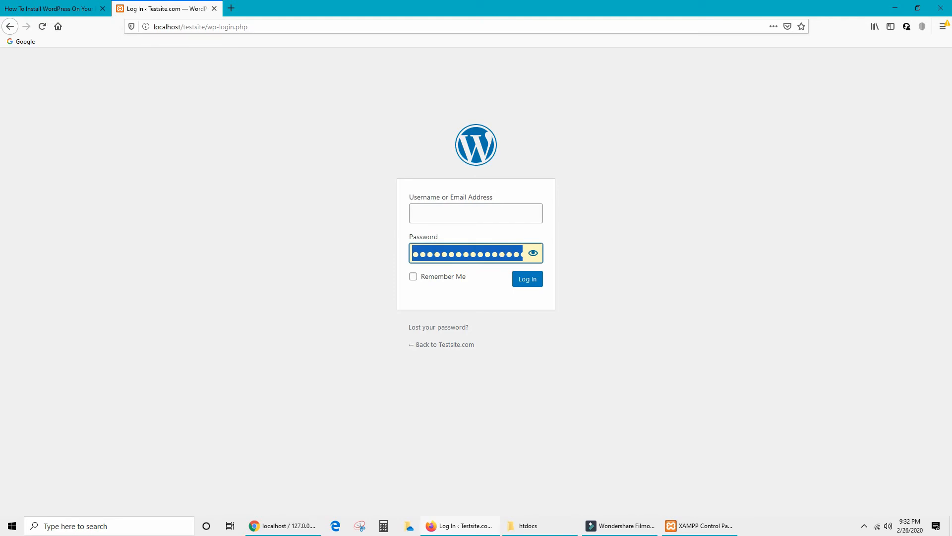
{"action": "key", "text": "ctrl+v"}
Enter the admin username, log in to the dashboard and let Firefox remember the login.
{"action": "left_click", "coordinate": [476, 213]}
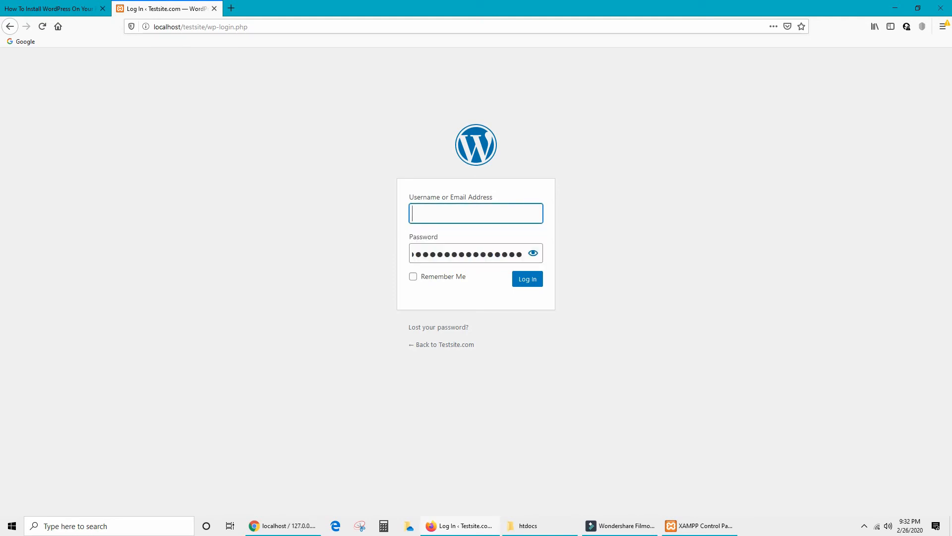
{"action": "type", "text": "Justin"}
{"action": "left_click", "coordinate": [615, 238]}
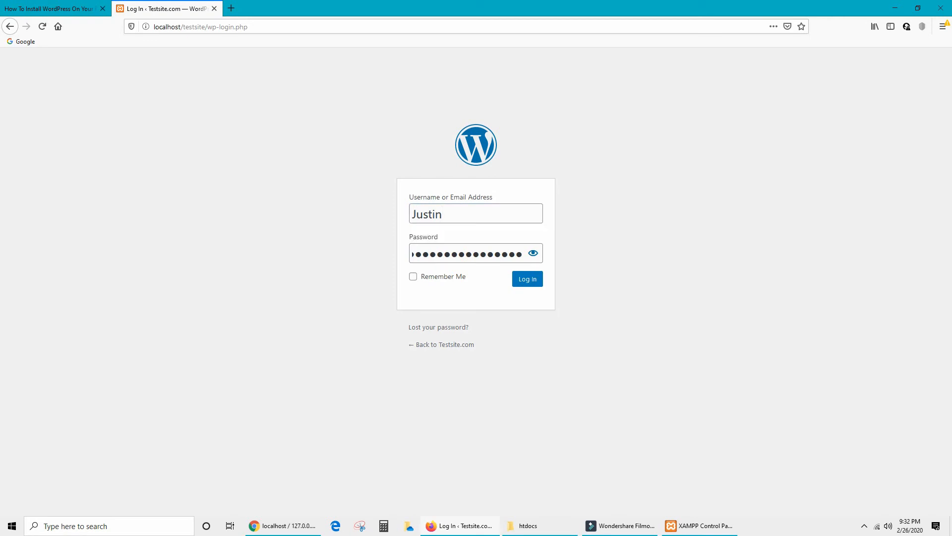
{"action": "left_click", "coordinate": [528, 278]}
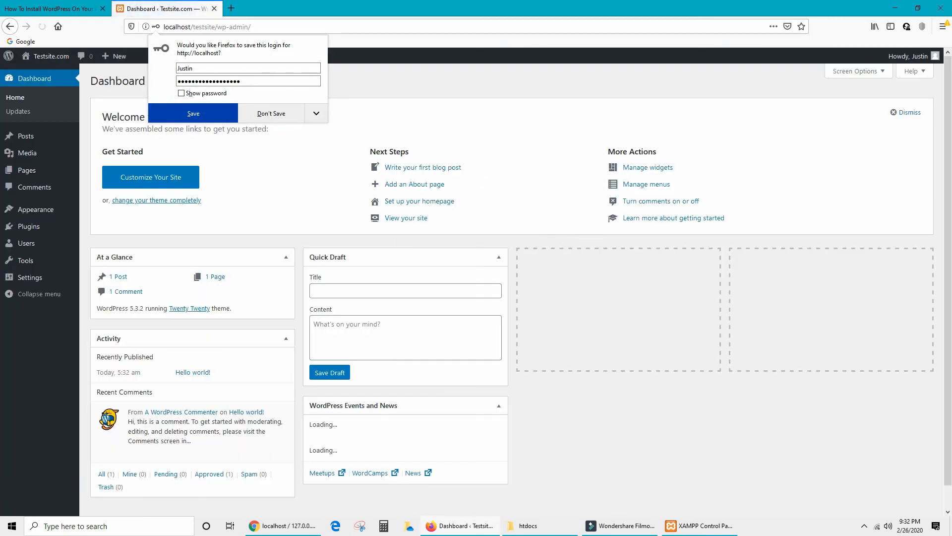
{"action": "left_click", "coordinate": [193, 114]}
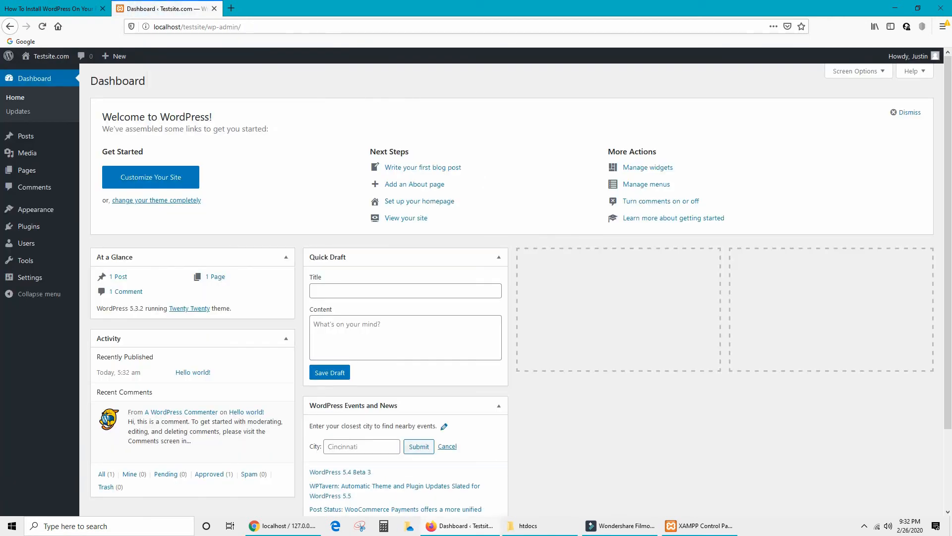
Browse the catalogue of themes available under Appearance > Themes > Add New.
{"action": "scroll", "coordinate": [512, 289], "scroll_direction": "down", "scroll_amount": 1}
{"action": "scroll", "coordinate": [512, 289], "scroll_direction": "up", "scroll_amount": 1}
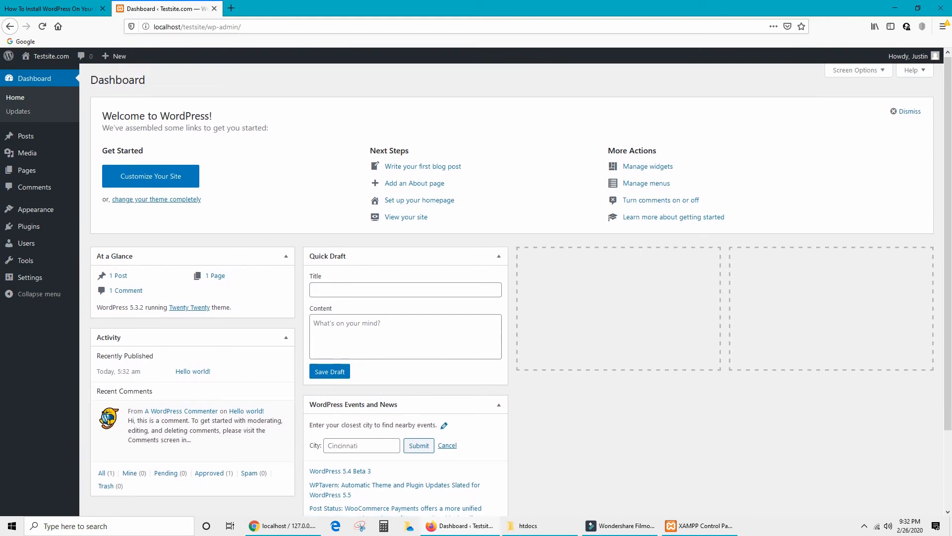
{"action": "mouse_move", "coordinate": [35, 209]}
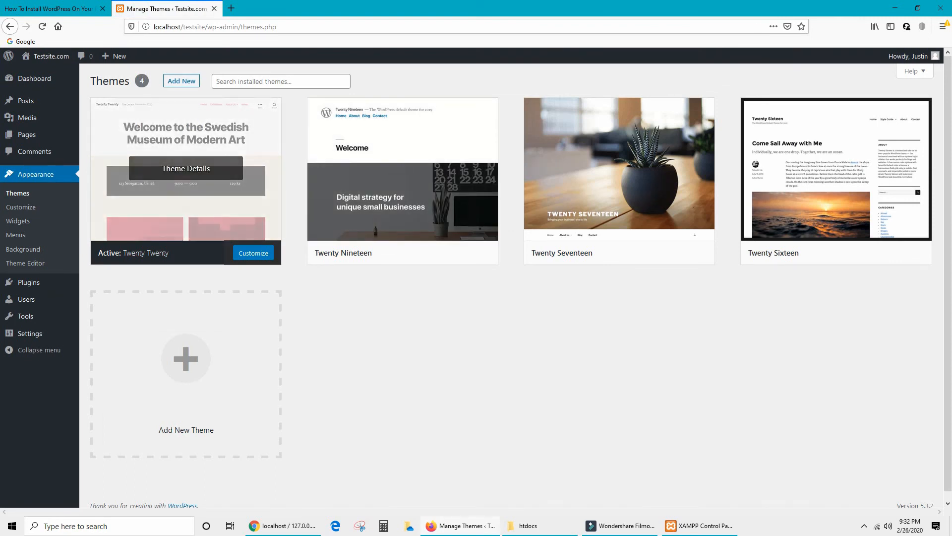
{"action": "left_click", "coordinate": [182, 81]}
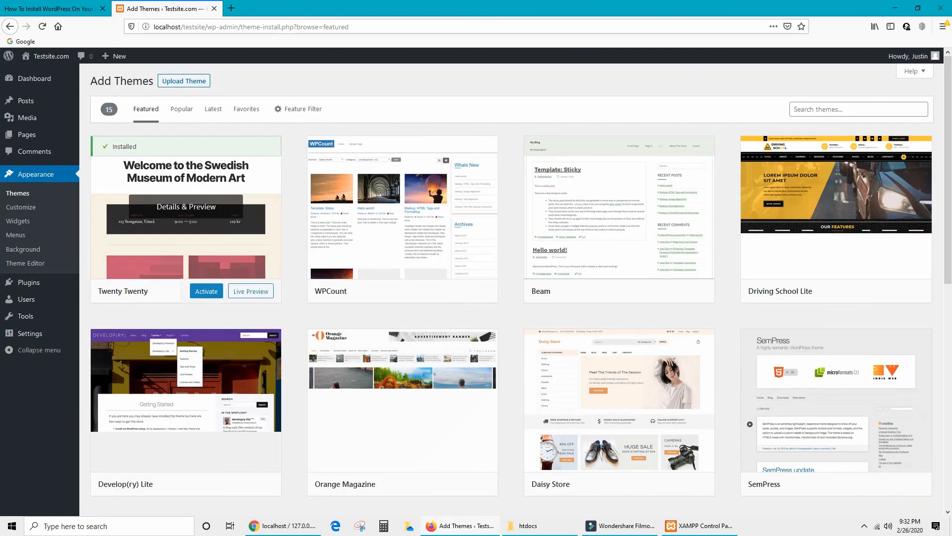
{"action": "scroll", "coordinate": [402, 198], "scroll_direction": "down", "scroll_amount": 1}
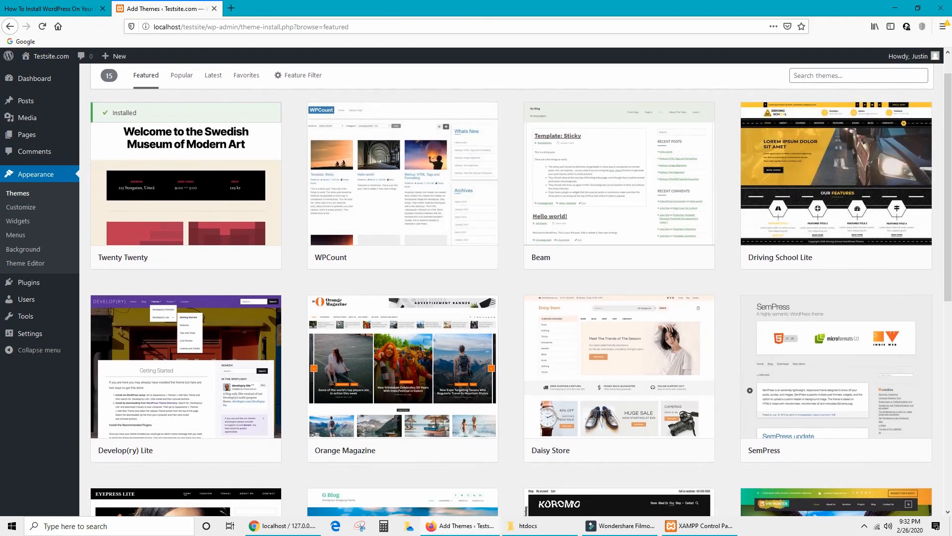
{"action": "scroll", "coordinate": [619, 298], "scroll_direction": "down", "scroll_amount": 2}
{"action": "scroll", "coordinate": [620, 297], "scroll_direction": "down", "scroll_amount": 1}
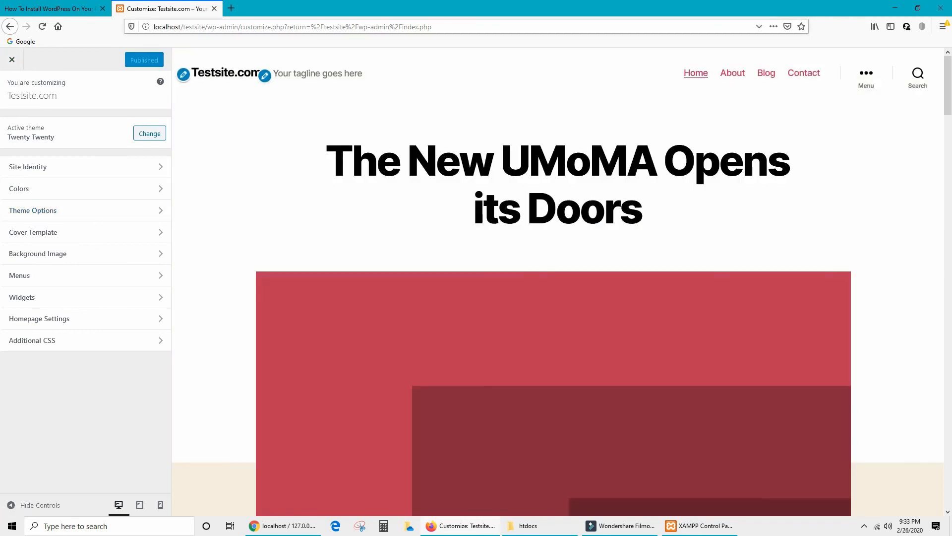
Load the front page at localhost/testsite/ and scroll through its sample content.
{"action": "left_click", "coordinate": [207, 26]}
{"action": "left_click", "coordinate": [207, 26]}
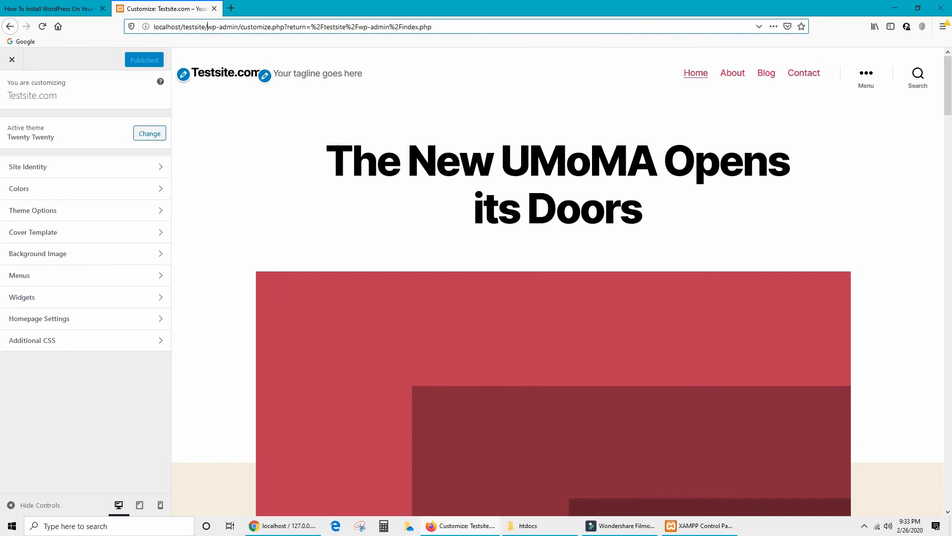
{"action": "key", "text": "shift+End"}
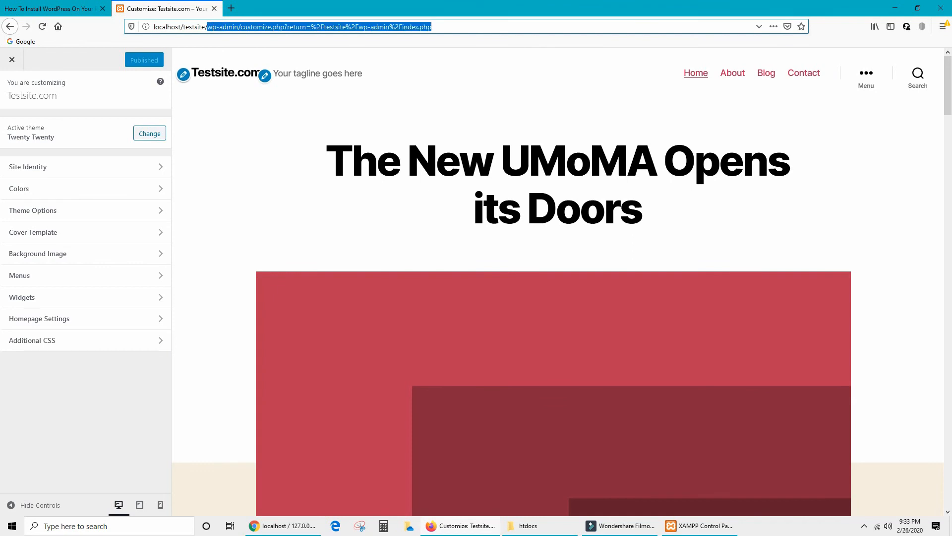
{"action": "key", "text": "BackSpace"}
{"action": "key", "text": "Return"}
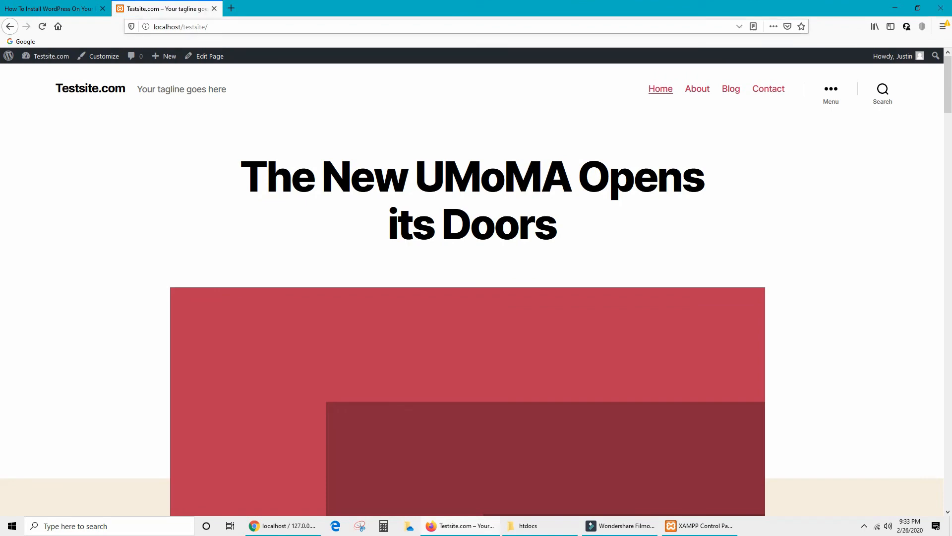
{"action": "scroll", "coordinate": [317, 187], "scroll_direction": "down", "scroll_amount": 4}
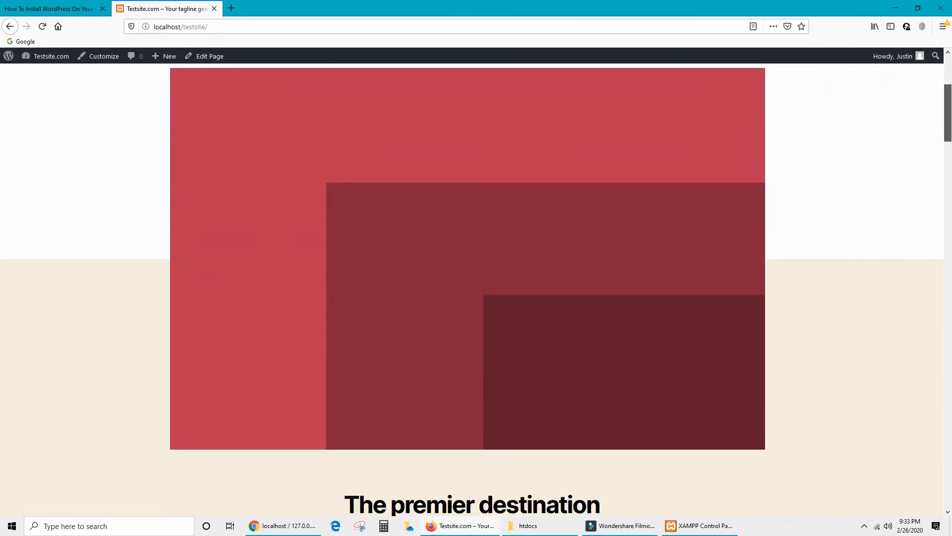
{"action": "scroll", "coordinate": [476, 290], "scroll_direction": "down", "scroll_amount": 12}
{"action": "scroll", "coordinate": [476, 289], "scroll_direction": "down", "scroll_amount": 10}
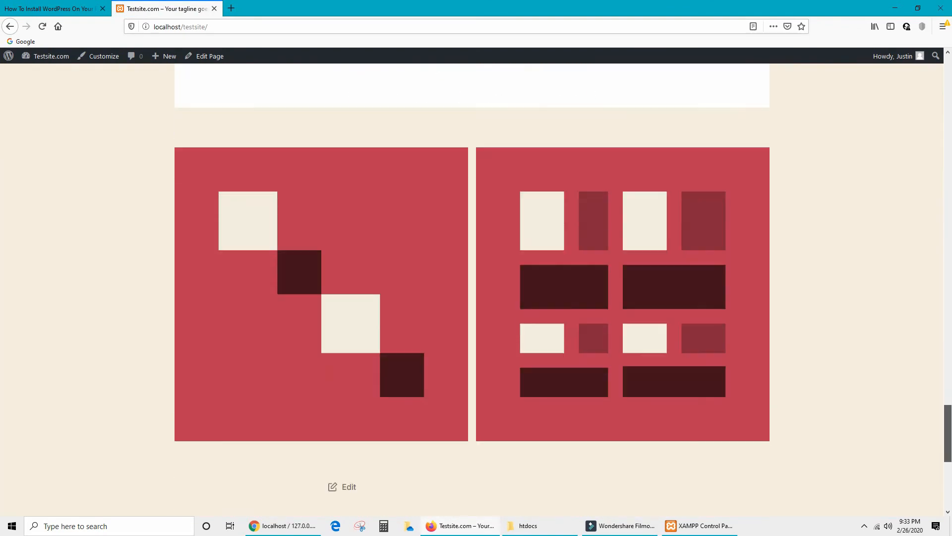